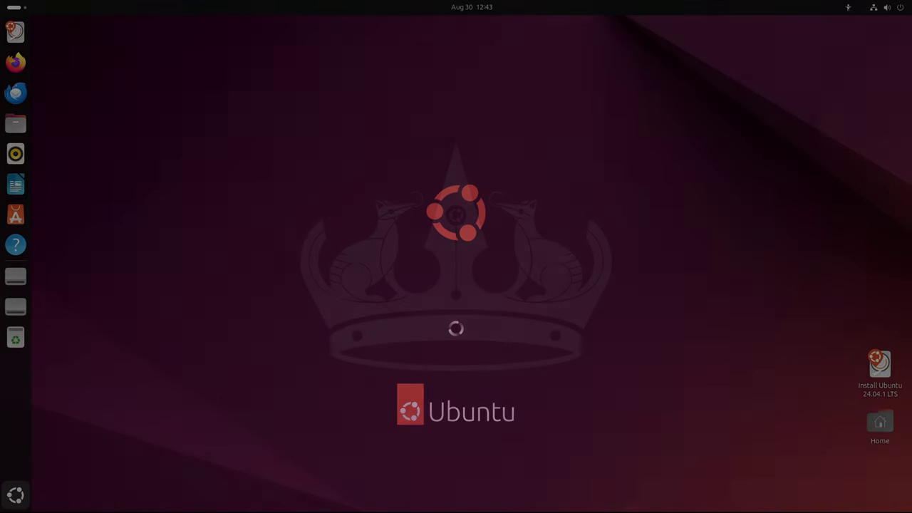
# - Check the operating system and hardware details on the system's About page in Settings, and close the window
pyautogui.press('super')
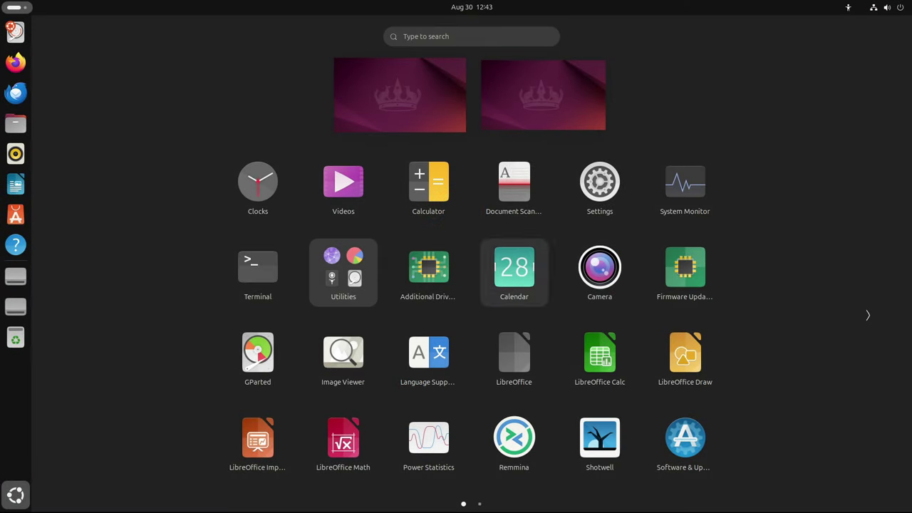
pyautogui.click(600, 187)
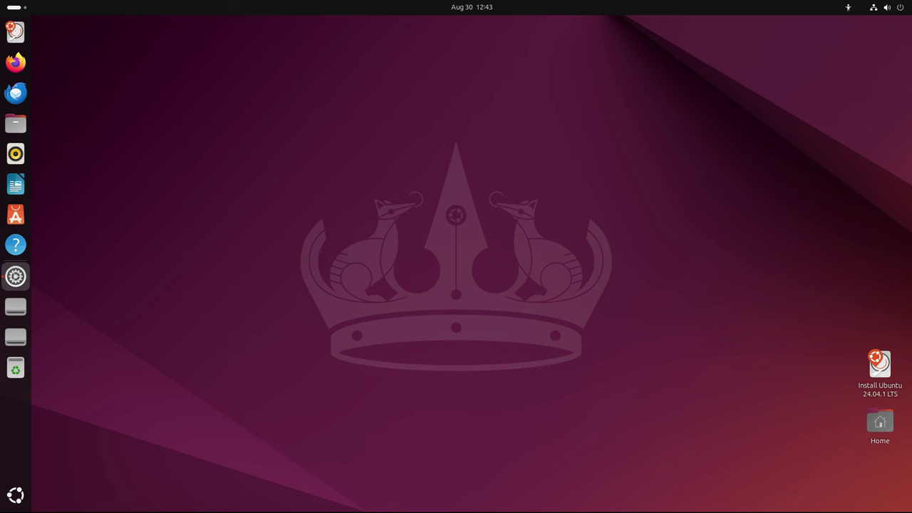
pyautogui.scroll(-5, 296, 285)
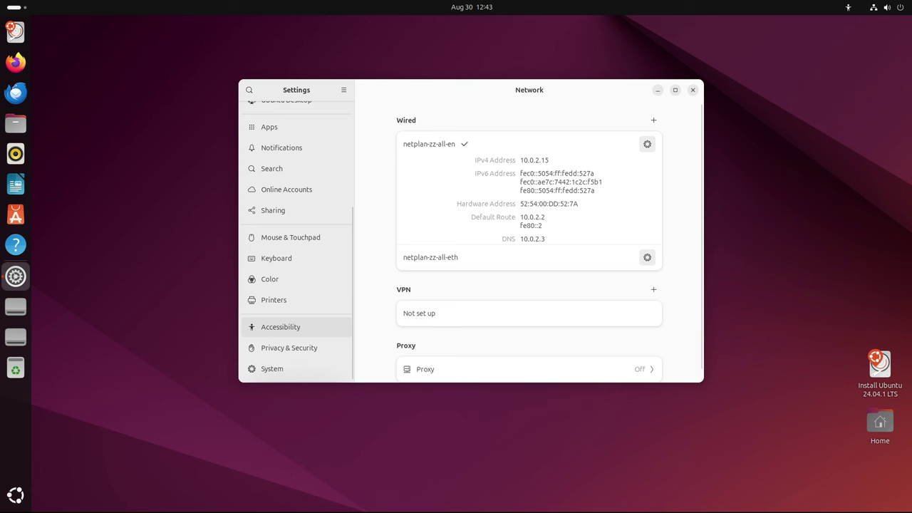
pyautogui.click(272, 368)
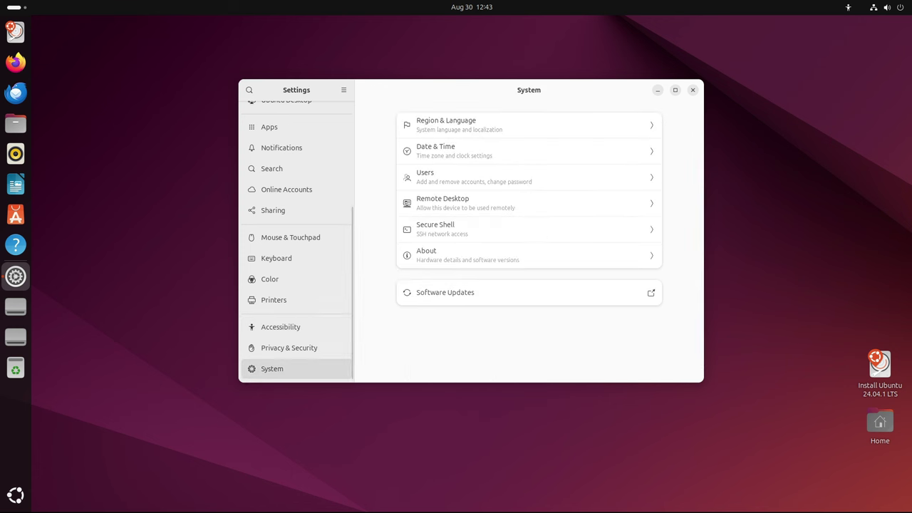
pyautogui.click(468, 255)
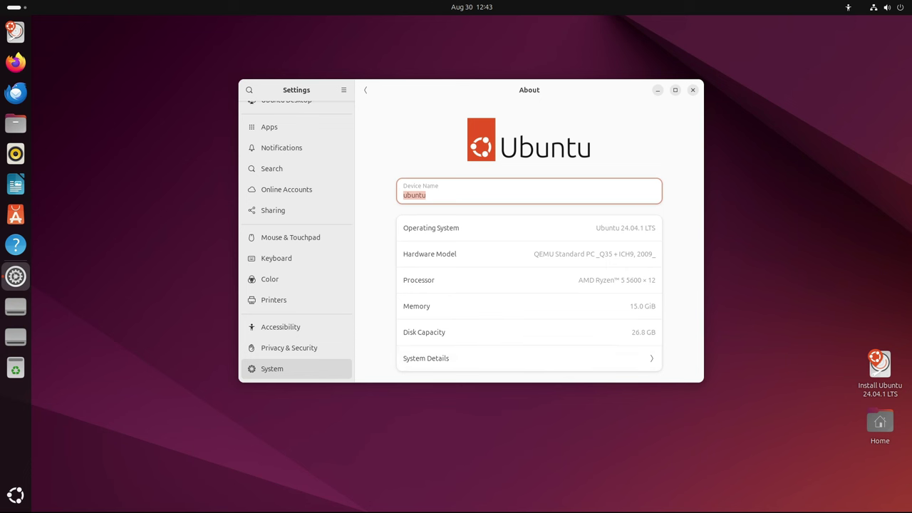
pyautogui.press('Tab')
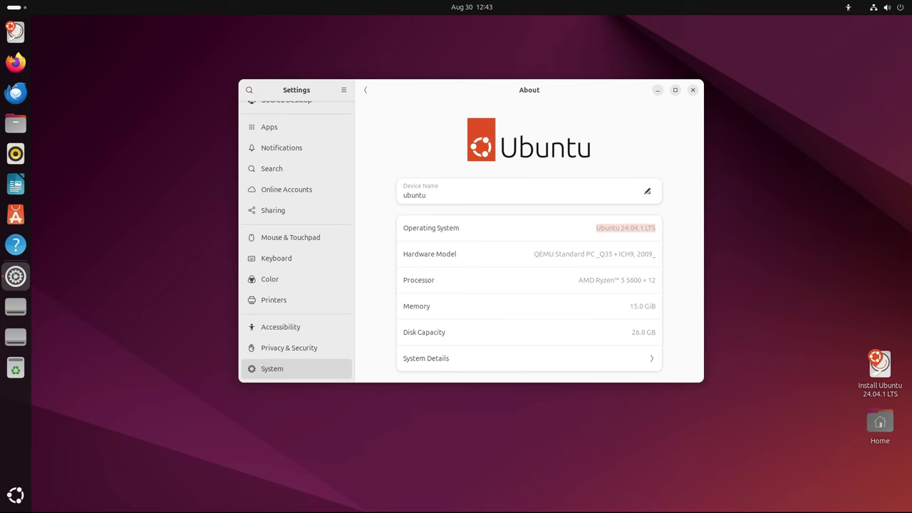
pyautogui.click(693, 90)
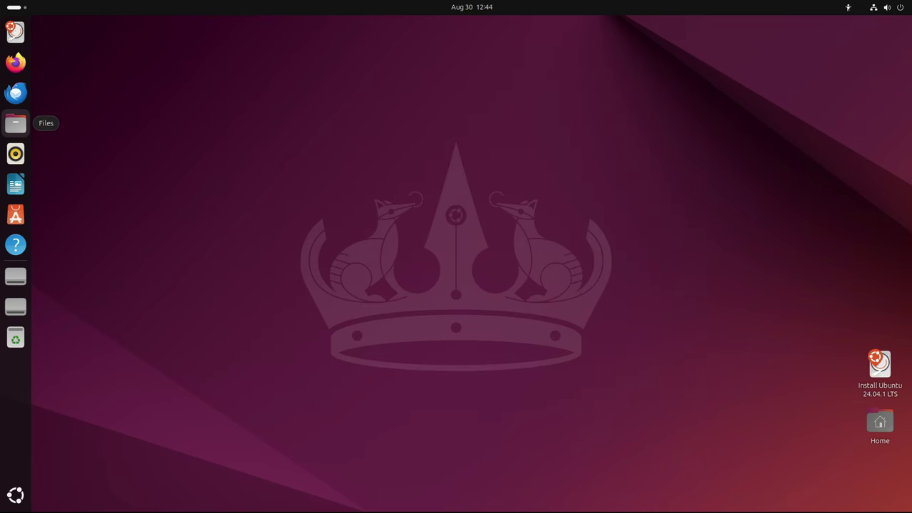
# - Check the kernel information in a terminal with uname -a and uname -r, and close the terminal
pyautogui.click(16, 496)
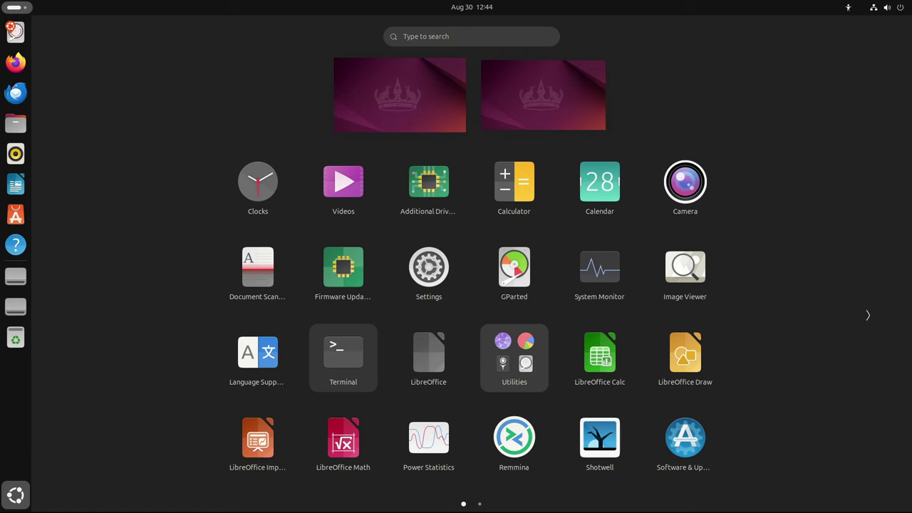
pyautogui.click(343, 354)
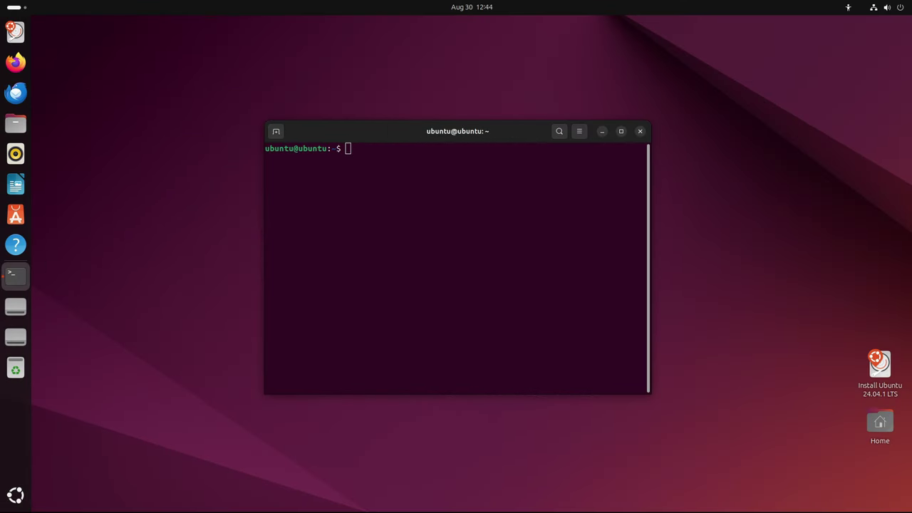
pyautogui.write('uname -a')
pyautogui.press('Return')
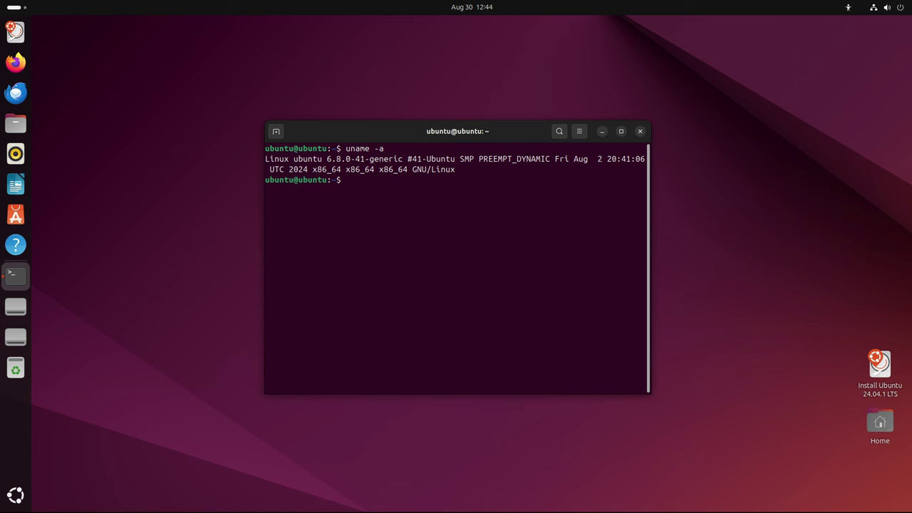
pyautogui.write('uname -r')
pyautogui.press('Return')
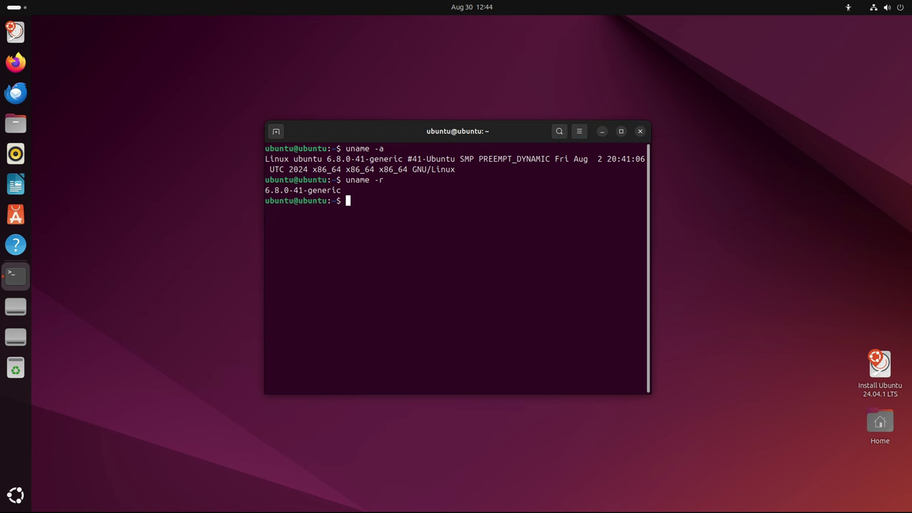
pyautogui.click(640, 131)
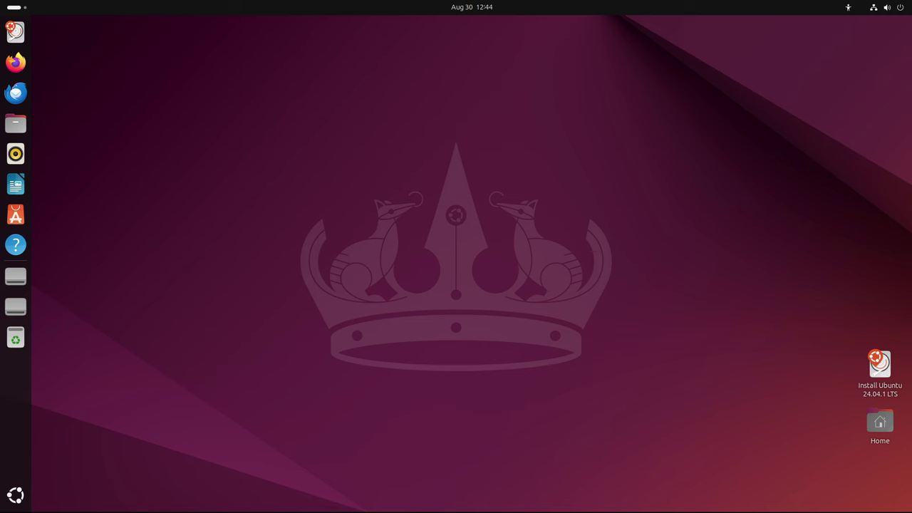
# - Open the Home folder in Files and examine its contents at different icon sizes and in list and grid view
pyautogui.click(15, 123)
pyautogui.moveTo(285, 104); pyautogui.dragTo(494, 105)
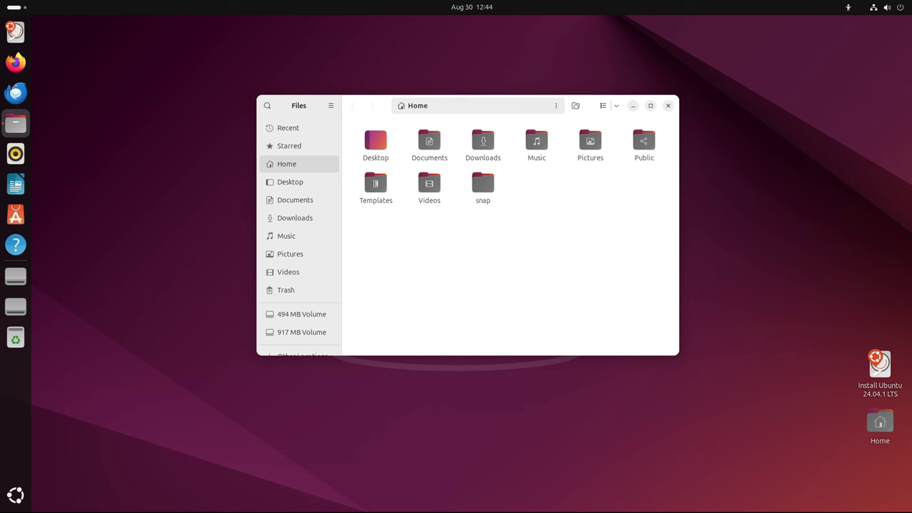
pyautogui.scroll(3, 510, 273)
pyautogui.scroll(-2, 510, 273)
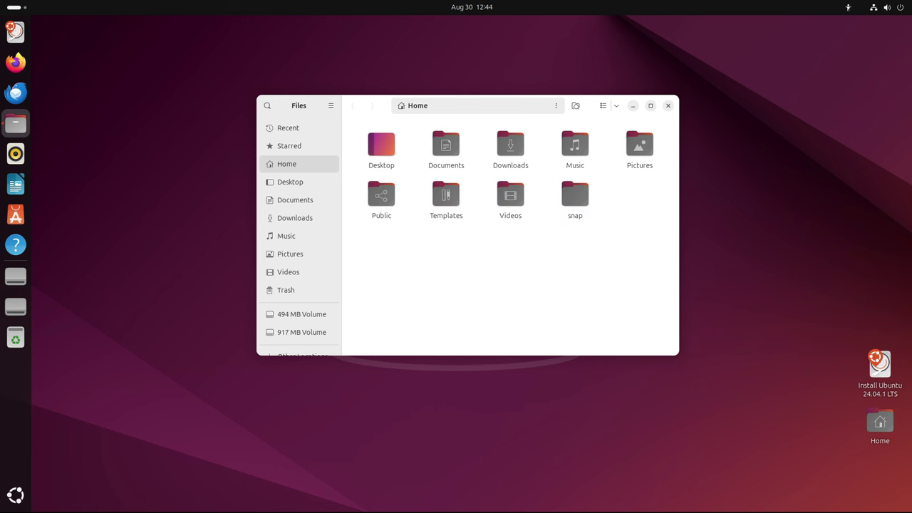
pyautogui.scroll(2, 510, 273)
pyautogui.scroll(-2, 510, 271)
pyautogui.click(603, 106)
pyautogui.click(603, 105)
pyautogui.click(603, 105)
pyautogui.click(604, 105)
# - Check the version of the Files application in its About dialog, and close the file manager
pyautogui.click(331, 106)
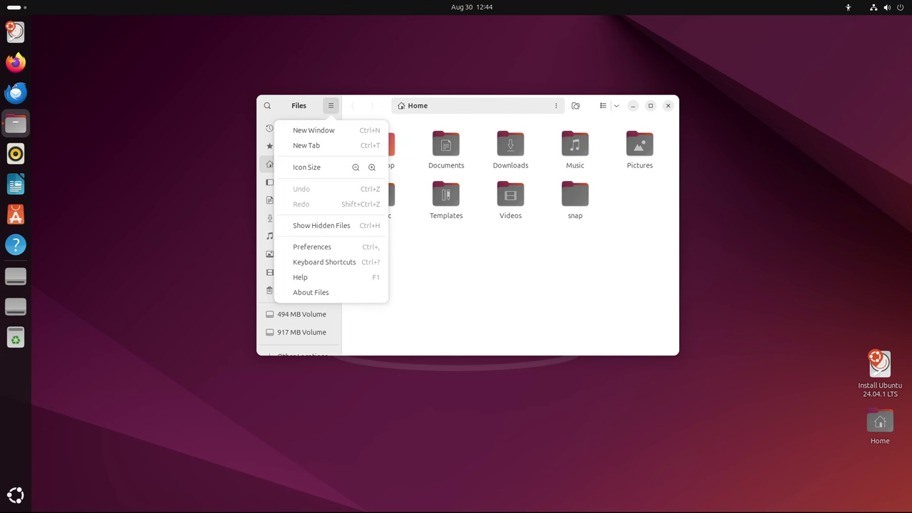
pyautogui.click(311, 293)
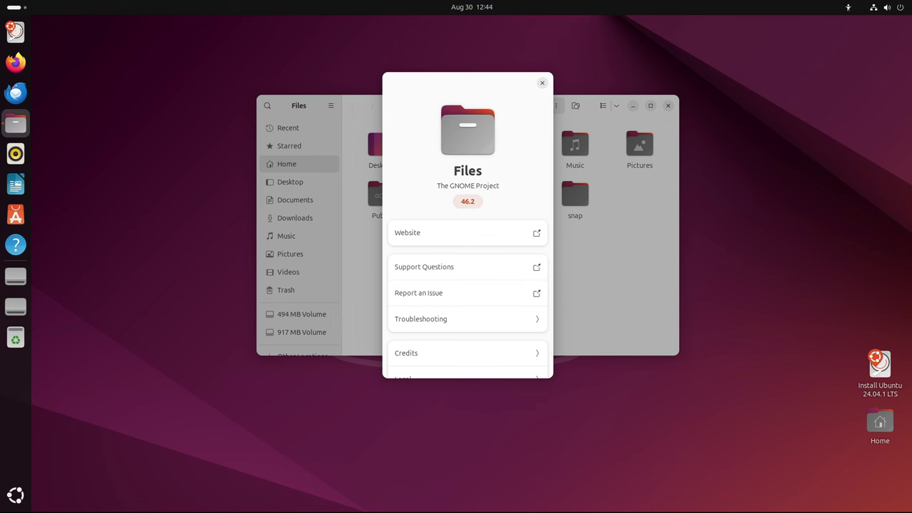
pyautogui.scroll(-1, 468, 228)
pyautogui.scroll(1, 468, 228)
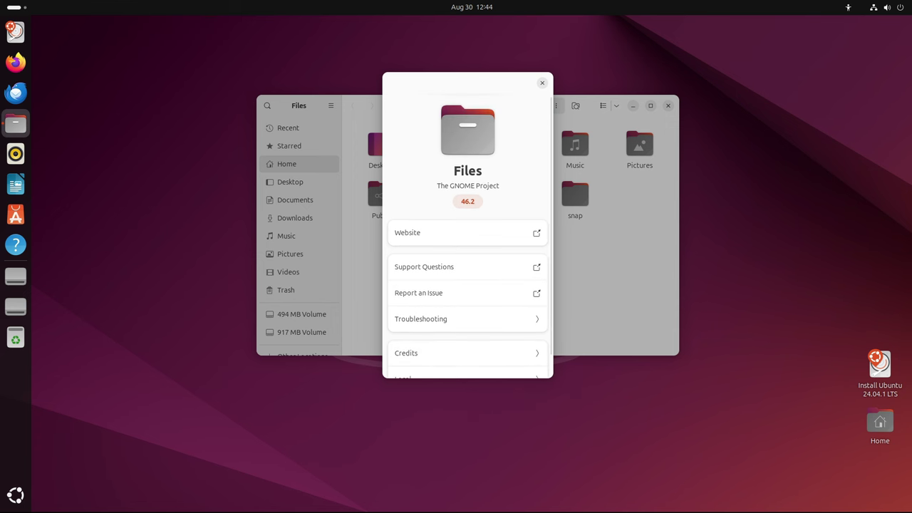
pyautogui.click(543, 83)
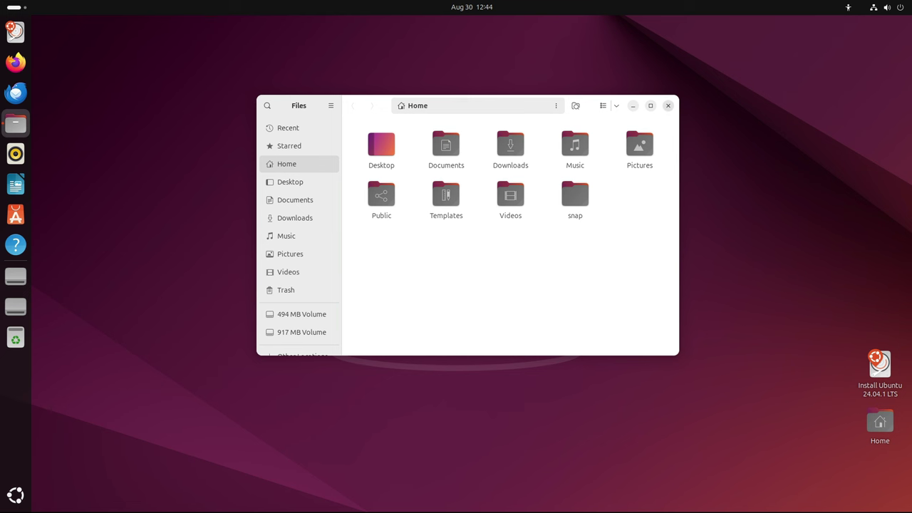
pyautogui.click(668, 106)
# - Open the Appearance page of the system Settings
pyautogui.click(887, 7)
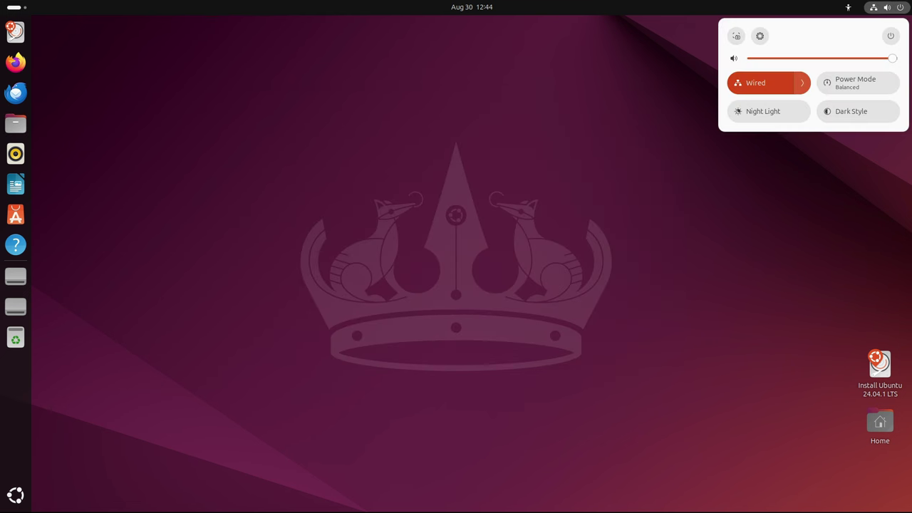
pyautogui.click(760, 36)
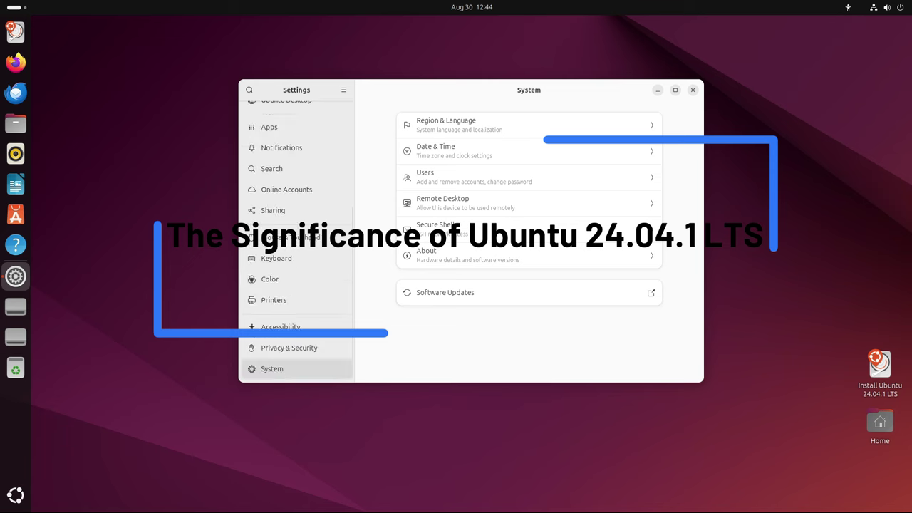
pyautogui.scroll(3, 296, 248)
pyautogui.scroll(2, 296, 214)
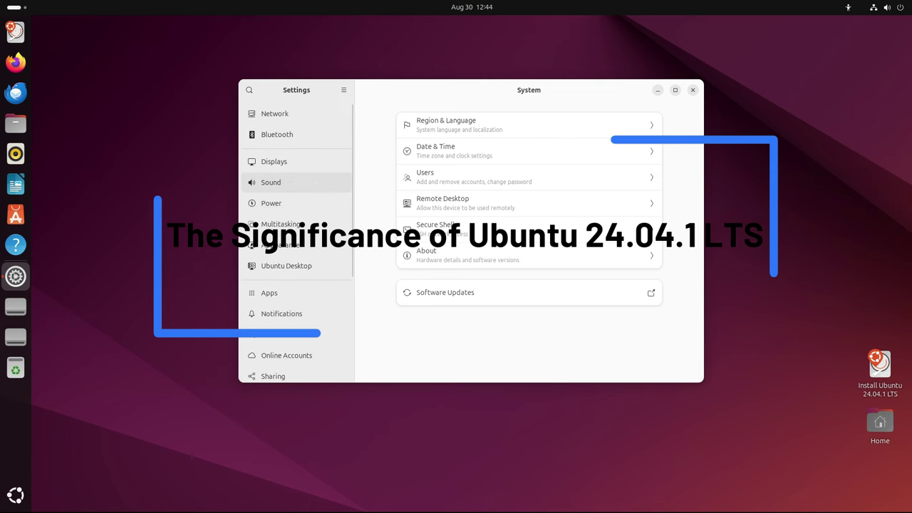
pyautogui.click(285, 245)
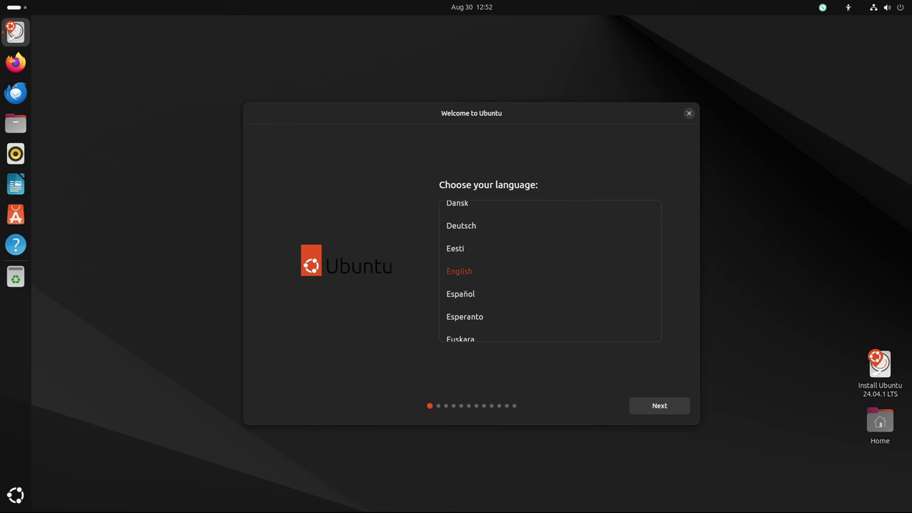
# - Accept English as the installer language and review the Seeing accessibility options
pyautogui.click(659, 405)
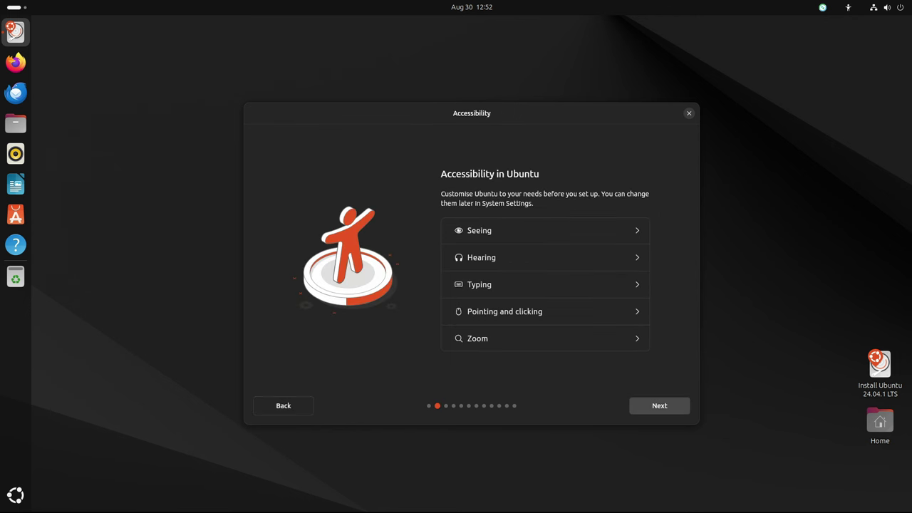
pyautogui.press('Tab')
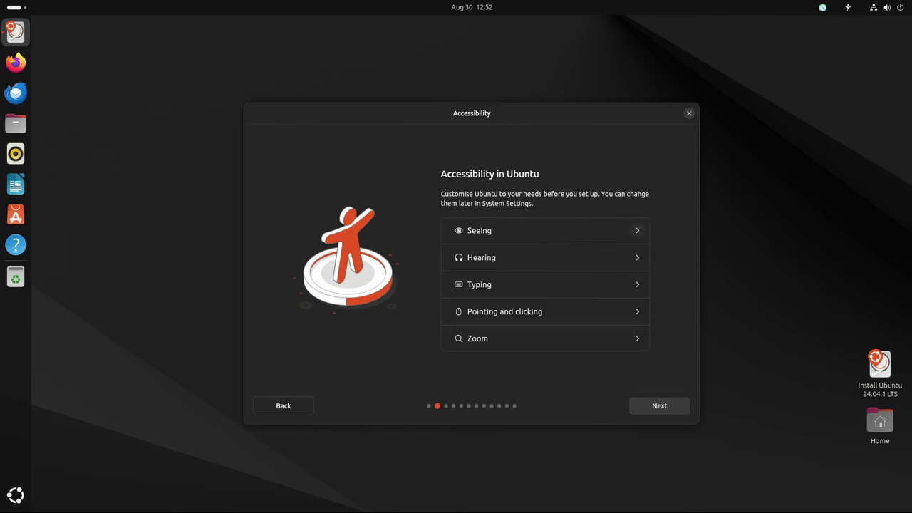
pyautogui.press('Down')
pyautogui.press('Down')
pyautogui.press('Down')
pyautogui.press('Down')
pyautogui.press('Tab')
pyautogui.press('Up')
pyautogui.press('Up')
pyautogui.press('Up')
pyautogui.press('Return')
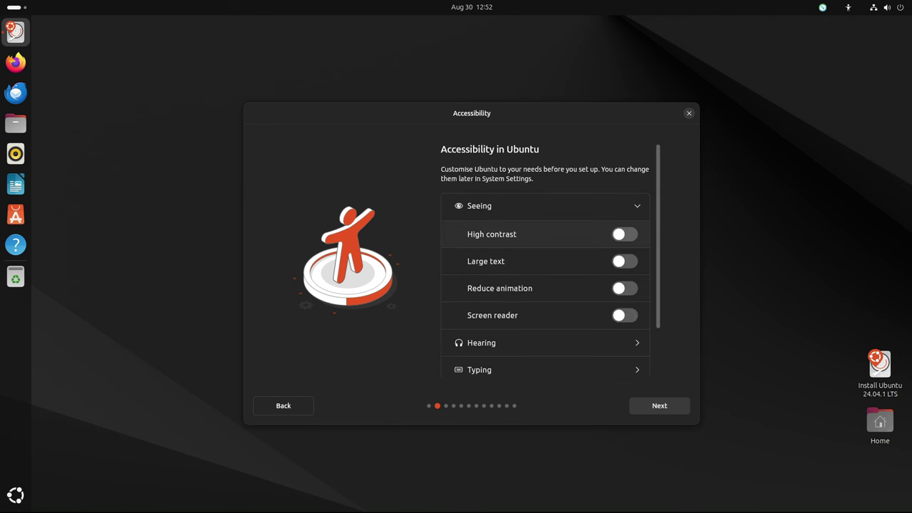
pyautogui.scroll(-2, 545, 260)
pyautogui.scroll(-1, 546, 259)
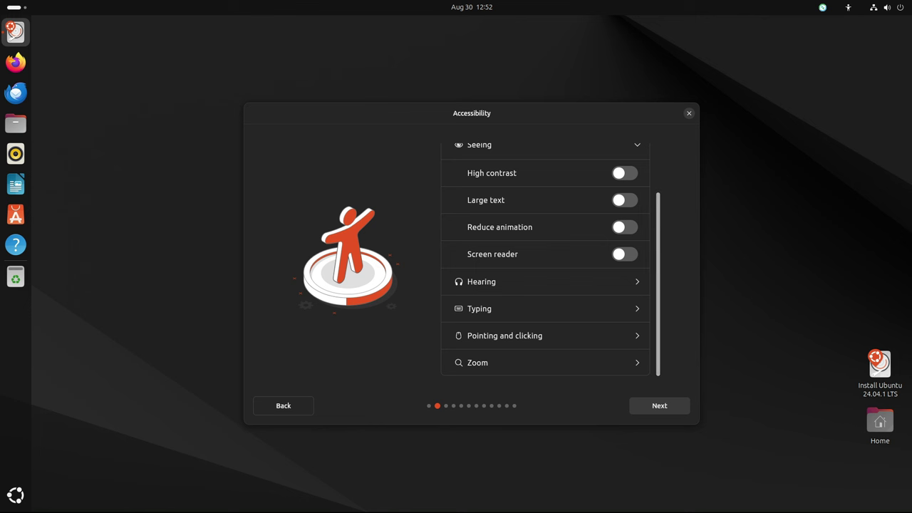
pyautogui.scroll(2, 545, 259)
pyautogui.press('Return')
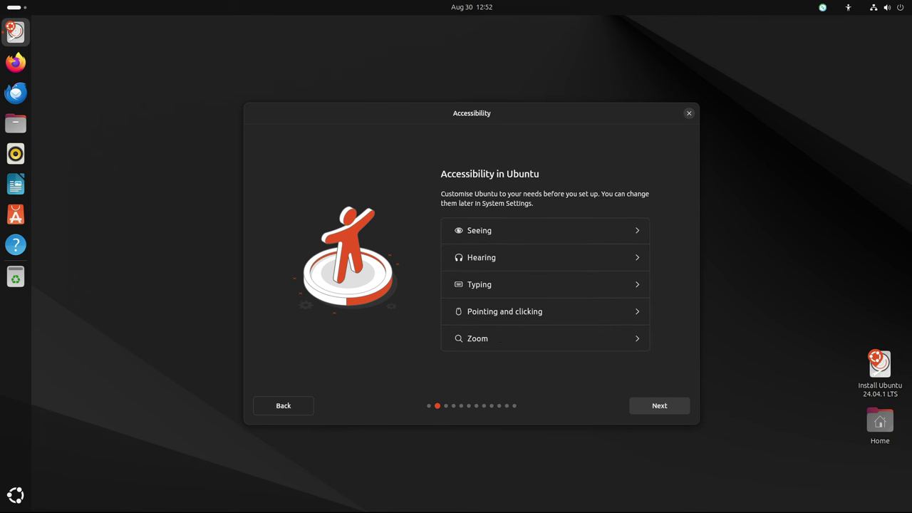
# - Review the installer's Hearing and Typing accessibility options, collapsing each group again
pyautogui.press('Down')
pyautogui.press('Return')
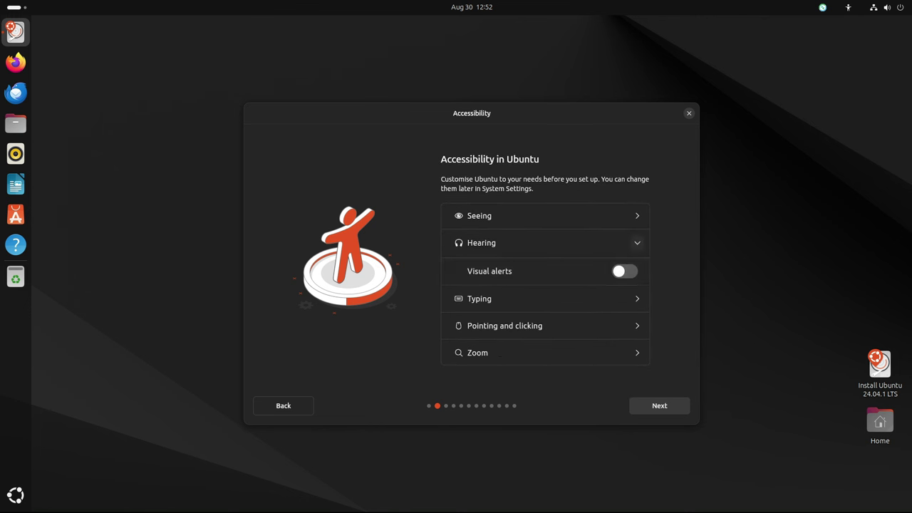
pyautogui.press('Return')
pyautogui.press('Down')
pyautogui.press('Return')
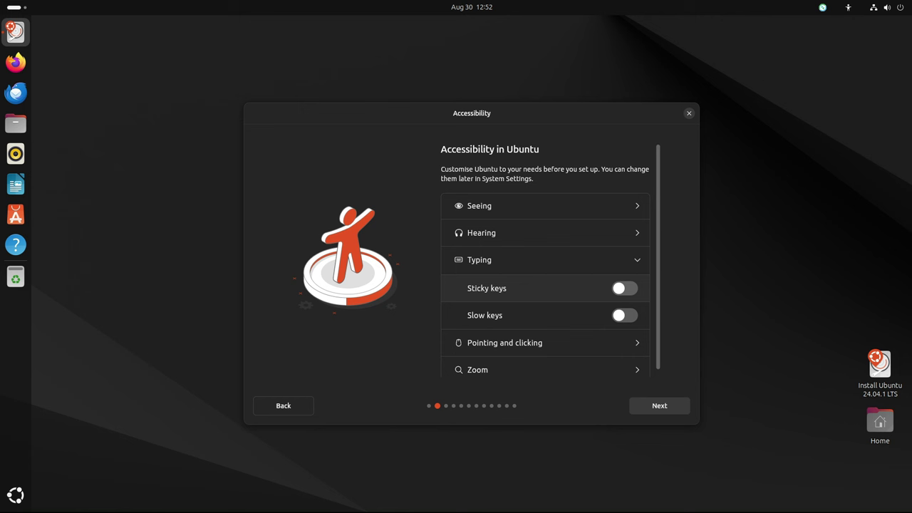
pyautogui.click(638, 260)
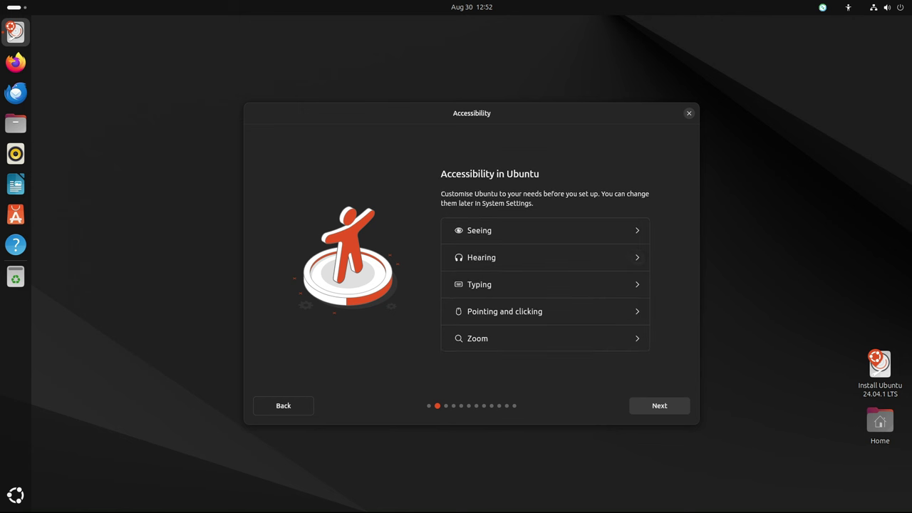
# - Review the Pointing and clicking and Zoom accessibility options, and continue to the keyboard layout page
pyautogui.press('Down')
pyautogui.press('Down')
pyautogui.press('Return')
pyautogui.press('Return')
pyautogui.press('Down')
pyautogui.press('Return')
pyautogui.press('Return')
pyautogui.press('Tab')
pyautogui.press('Return')
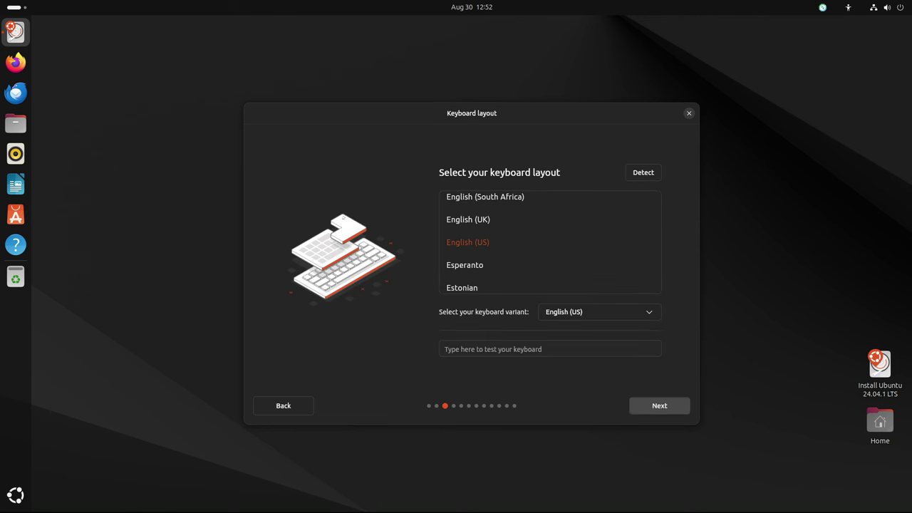
# - Accept the English (US) keyboard layout and the wired internet connection
pyautogui.press('Return')
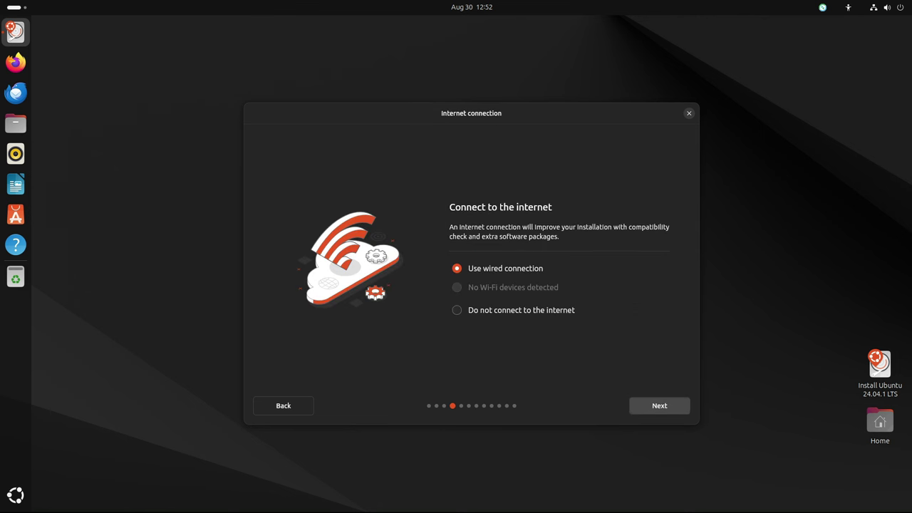
pyautogui.press('Return')
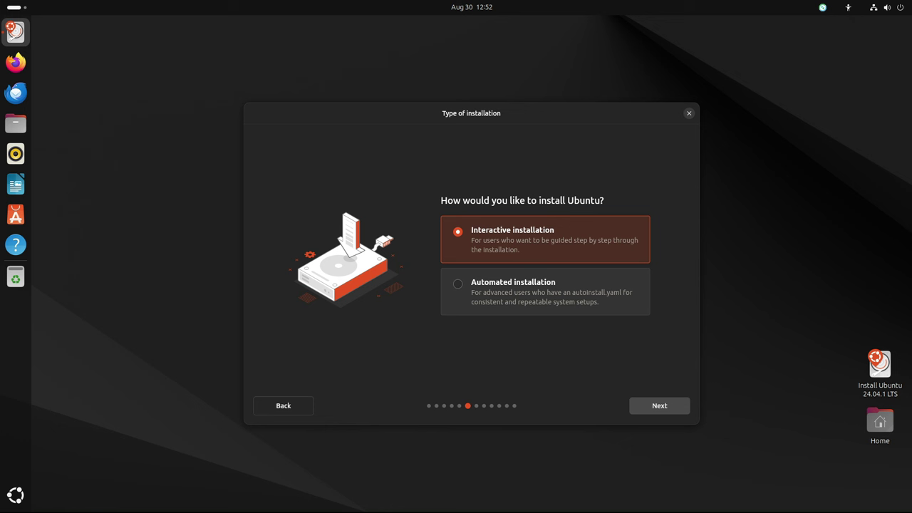
# - Keep Interactive installation as the installation type and continue to the application selection
pyautogui.press('Tab')
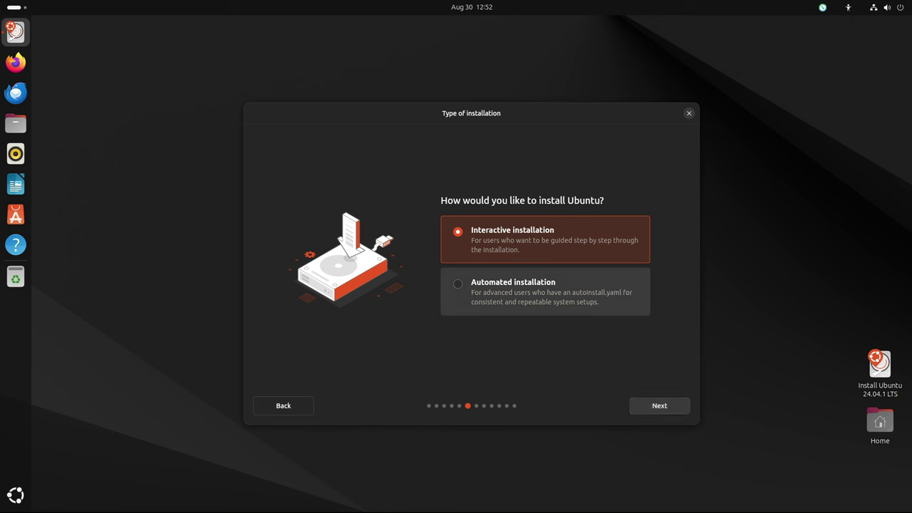
pyautogui.press('Tab')
pyautogui.press('Return')
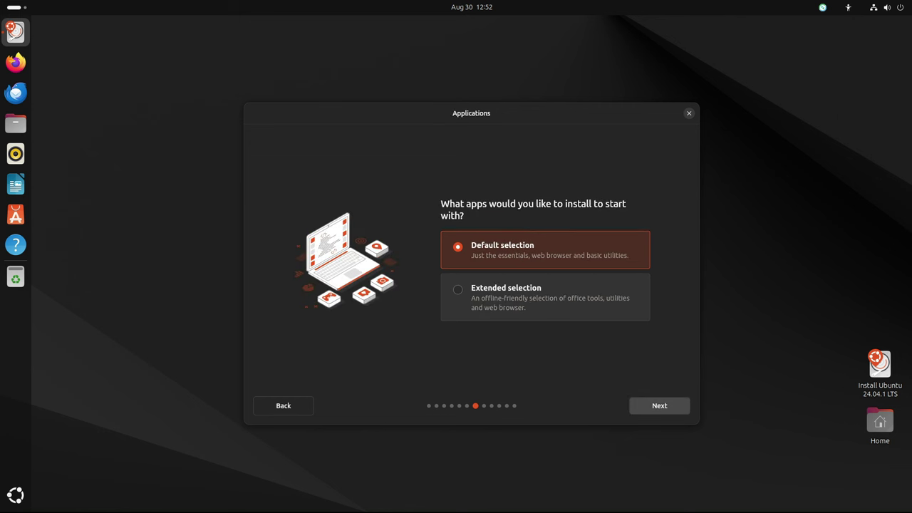
# - Compare the Extended selection of apps, keep Default selection and continue to the proprietary software page
pyautogui.click(545, 297)
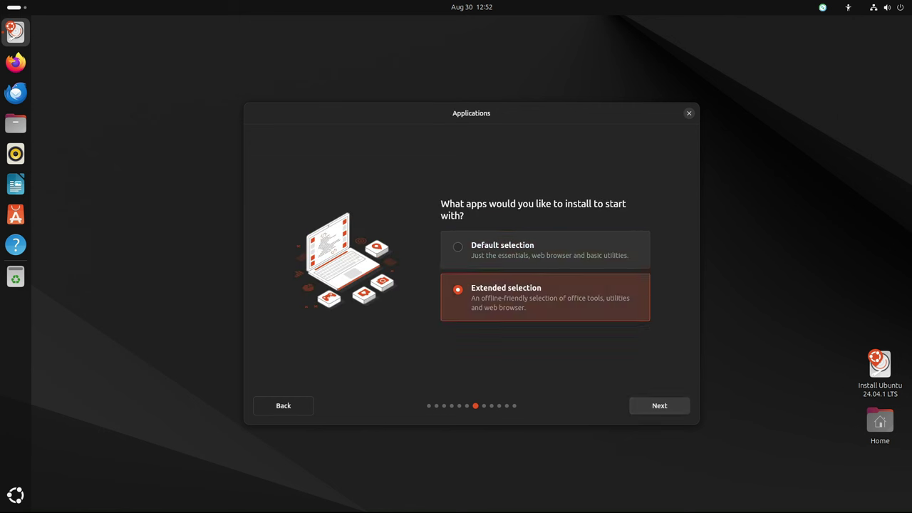
pyautogui.click(545, 250)
pyautogui.press('space')
pyautogui.press('Tab')
pyautogui.press('Return')
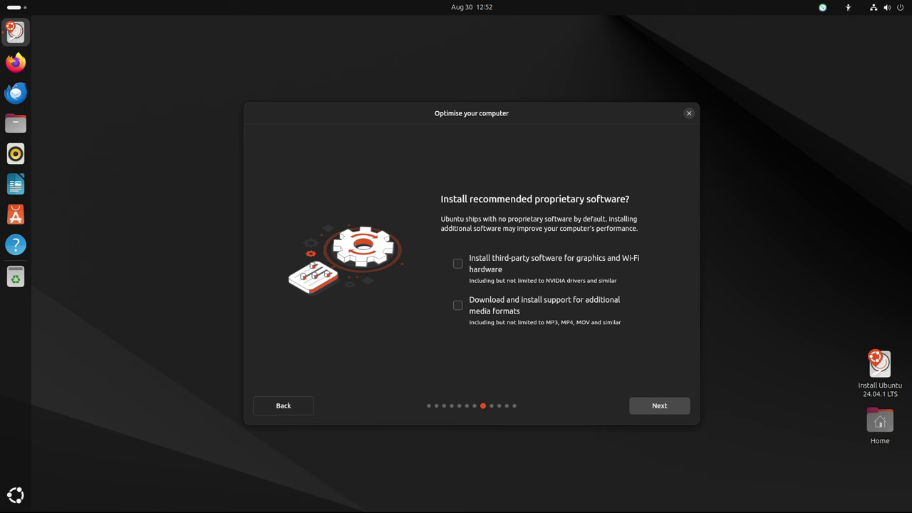
# - Enable third-party graphics and Wi-Fi software and support for additional media formats, and continue to disk setup
pyautogui.press('Tab')
pyautogui.press('space')
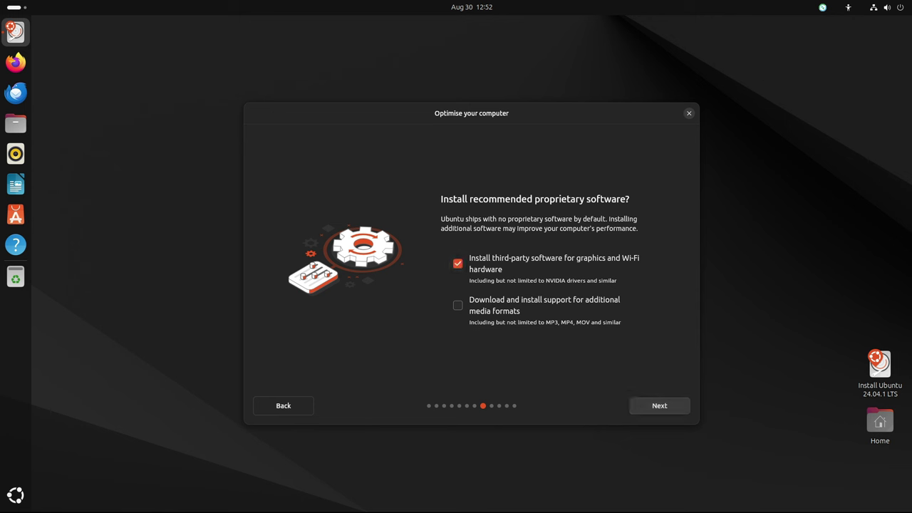
pyautogui.press('Tab')
pyautogui.press('space')
pyautogui.press('Tab')
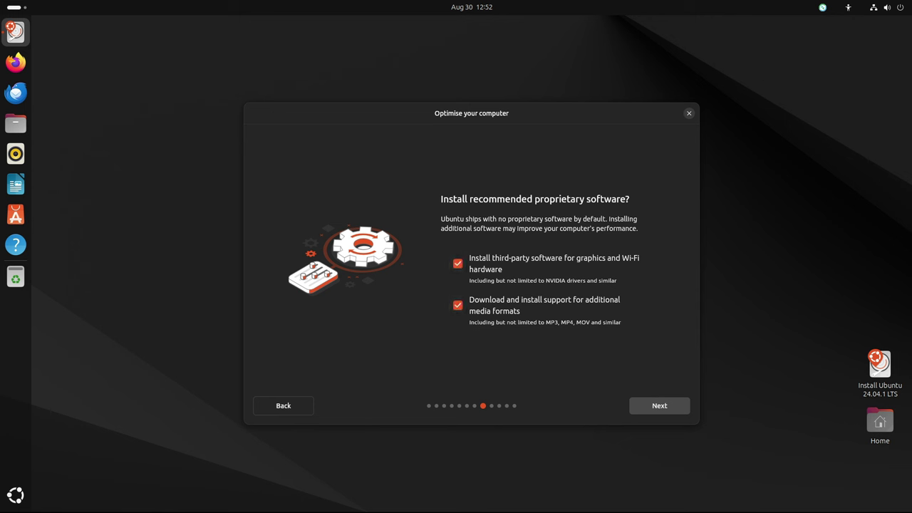
pyautogui.press('Return')
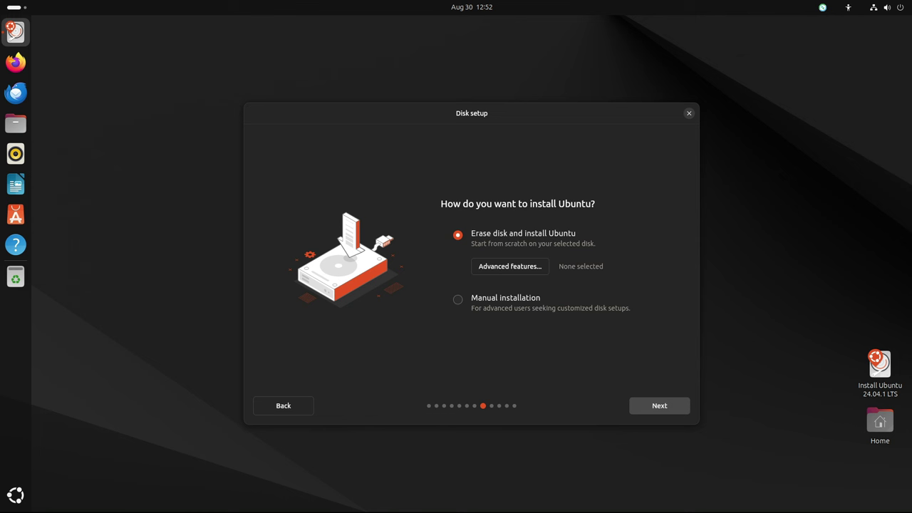
# - Review the advanced features offered for Erase disk and install Ubuntu, keeping None selected
pyautogui.press('Down')
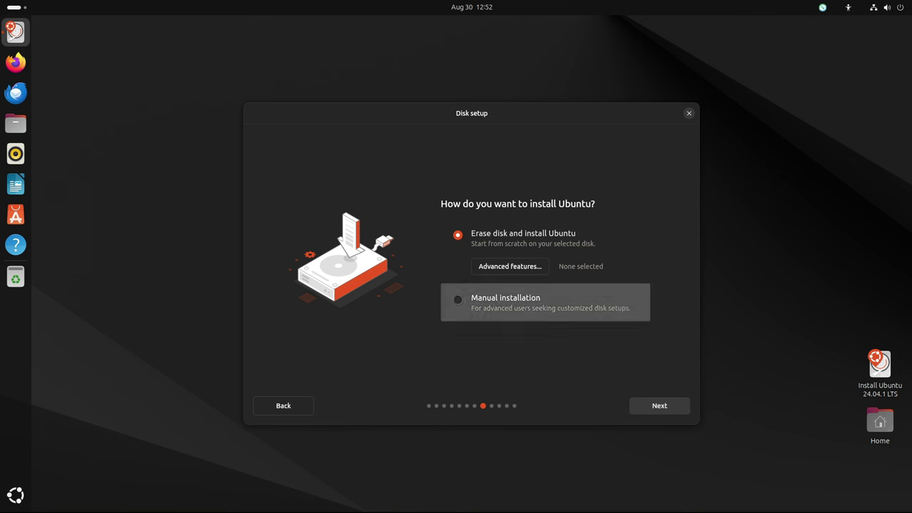
pyautogui.press('space')
pyautogui.press('Up')
pyautogui.press('space')
pyautogui.press('Tab')
pyautogui.press('Return')
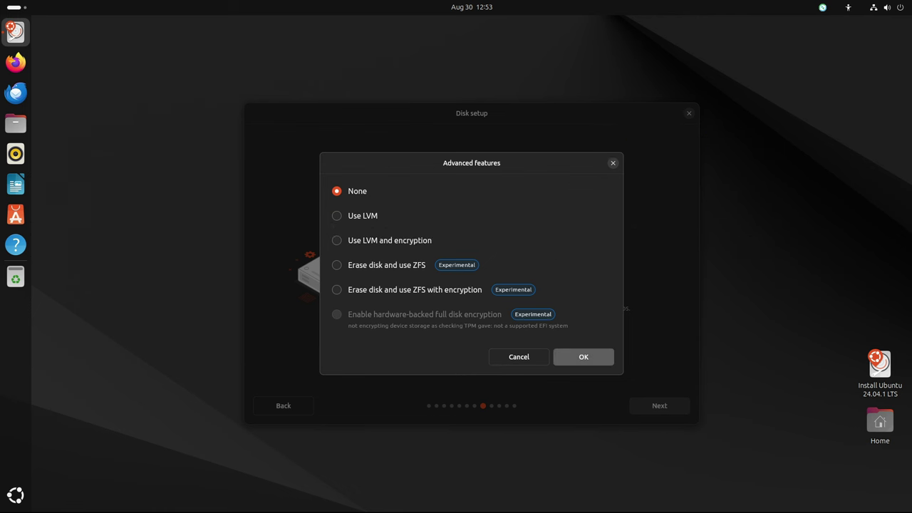
pyautogui.click(584, 356)
# - Look at the Manual installation choice, but keep Erase disk and install Ubuntu as the disk setup and confirm
pyautogui.click(546, 302)
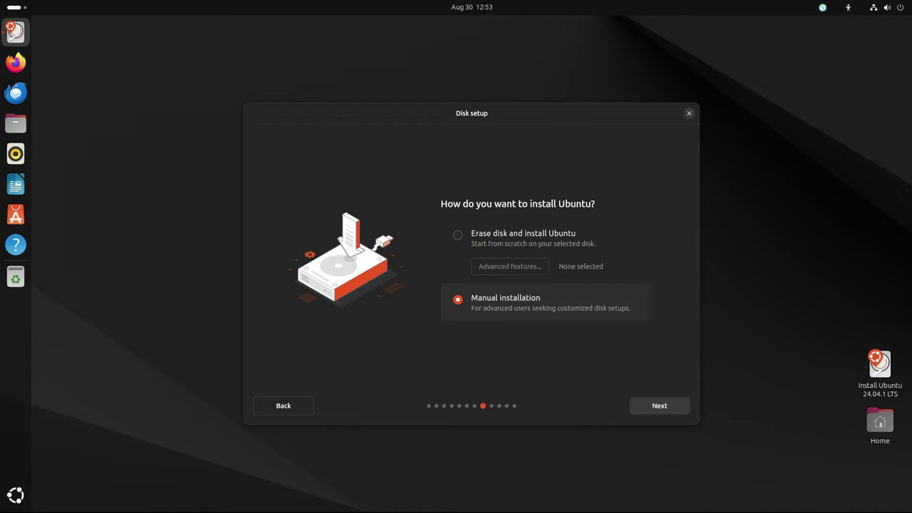
pyautogui.press('Up')
pyautogui.press('space')
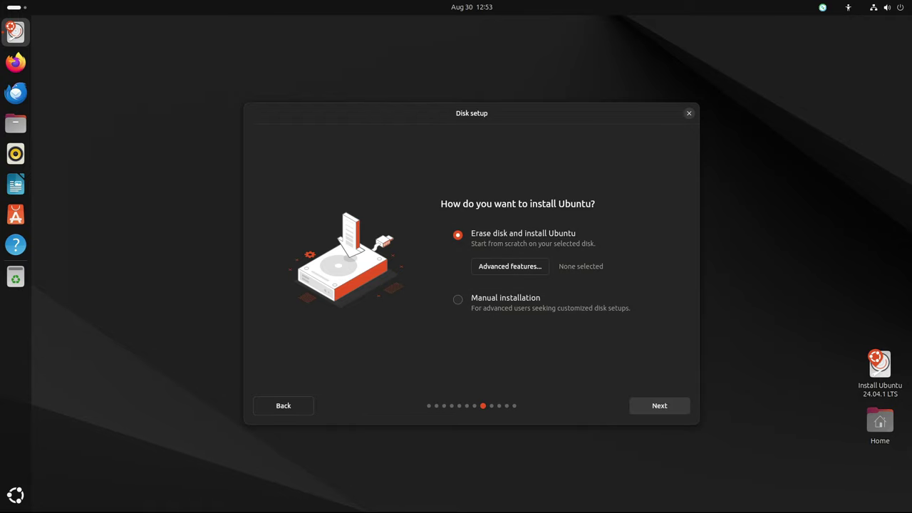
pyautogui.press('Return')
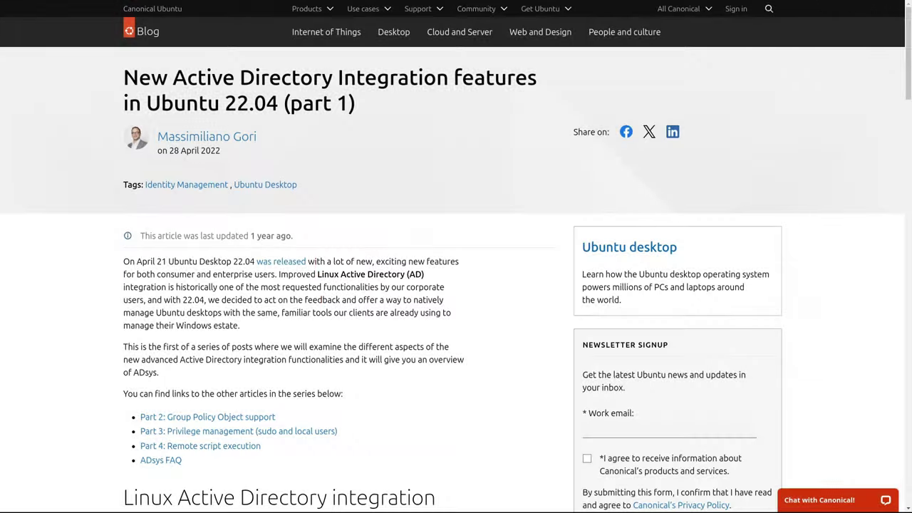
# - Read the Ubuntu blog article on Active Directory integration in 22.04, from its title and introduction to the ADsys client section
pyautogui.moveTo(124, 77); pyautogui.dragTo(278, 104)
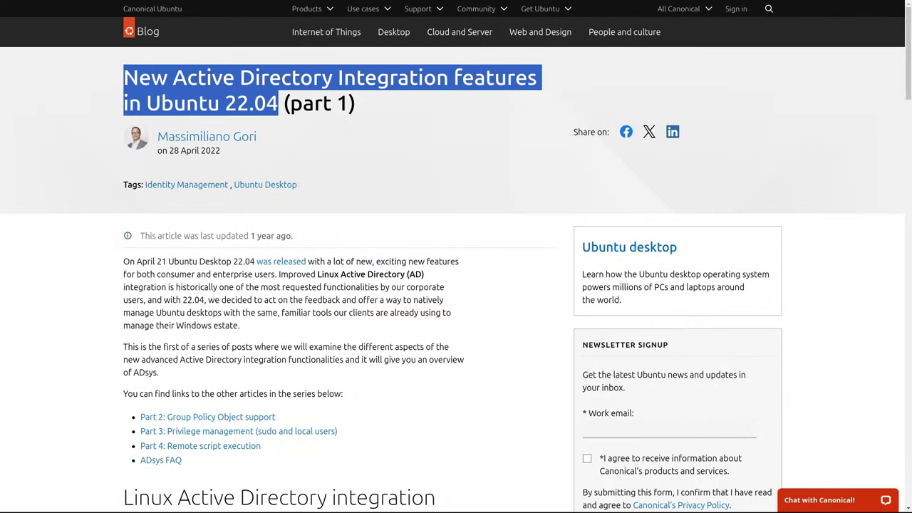
pyautogui.scroll(-3, 456, 285)
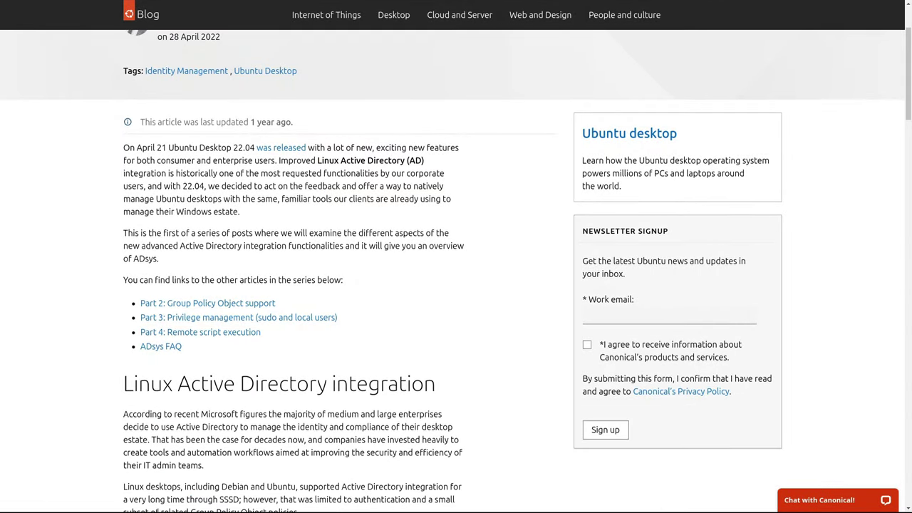
pyautogui.moveTo(123, 148); pyautogui.dragTo(343, 280)
pyautogui.scroll(-6, 342, 280)
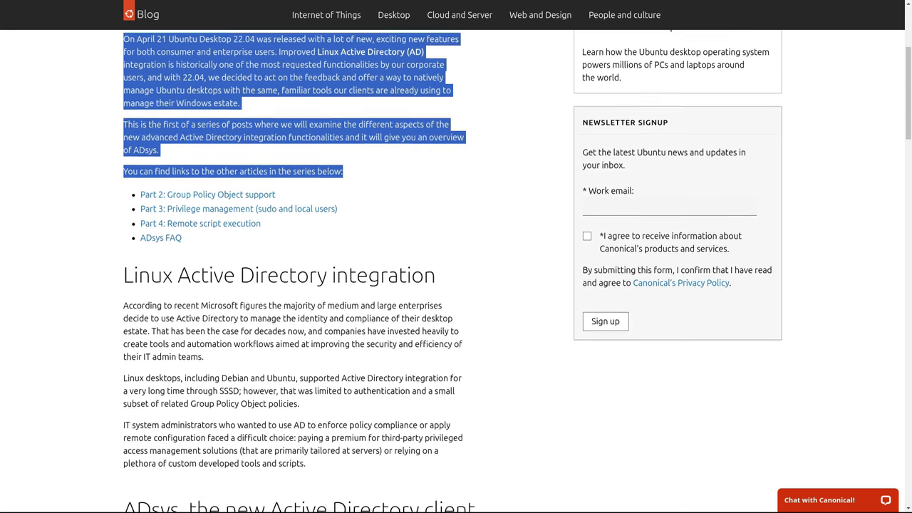
pyautogui.scroll(-2, 456, 270)
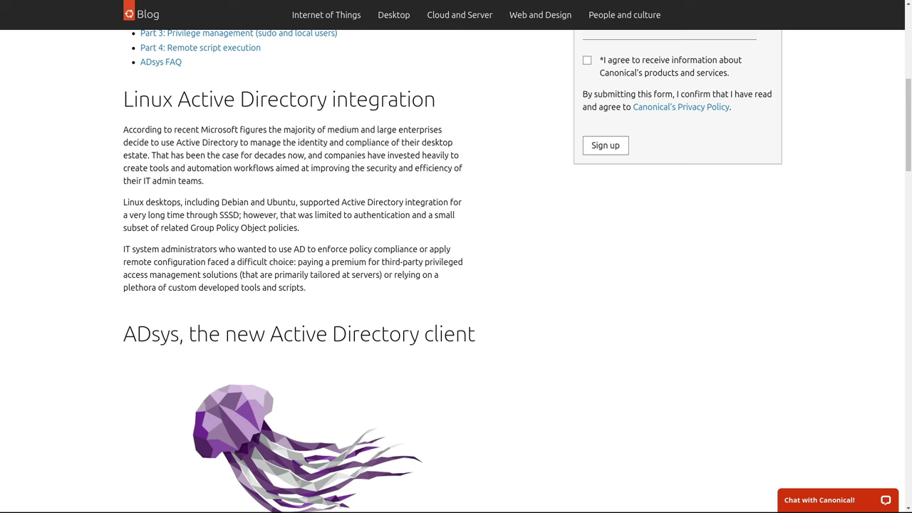
pyautogui.scroll(-6, 456, 271)
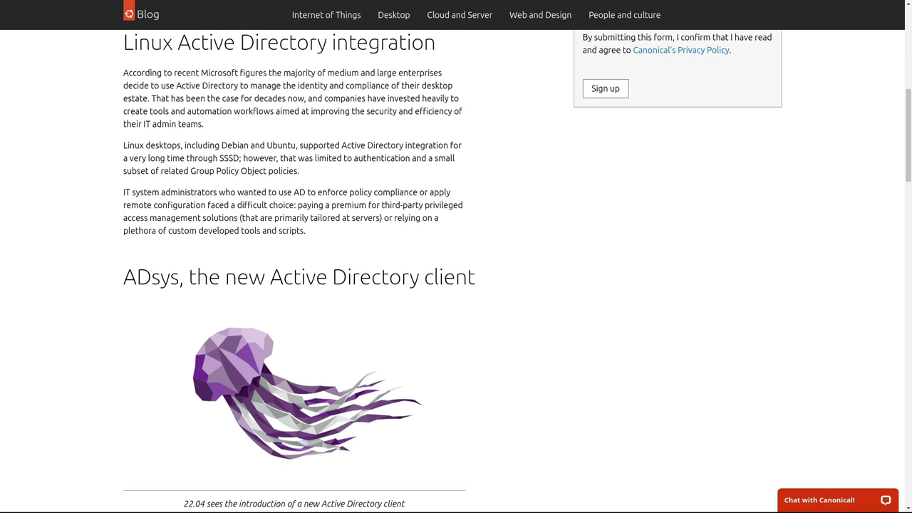
pyautogui.scroll(-5, 457, 271)
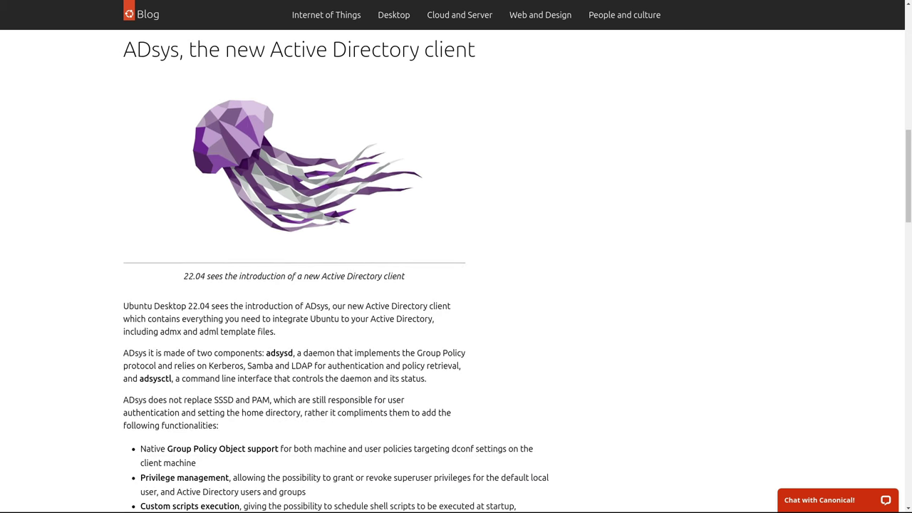
pyautogui.scroll(-2, 456, 271)
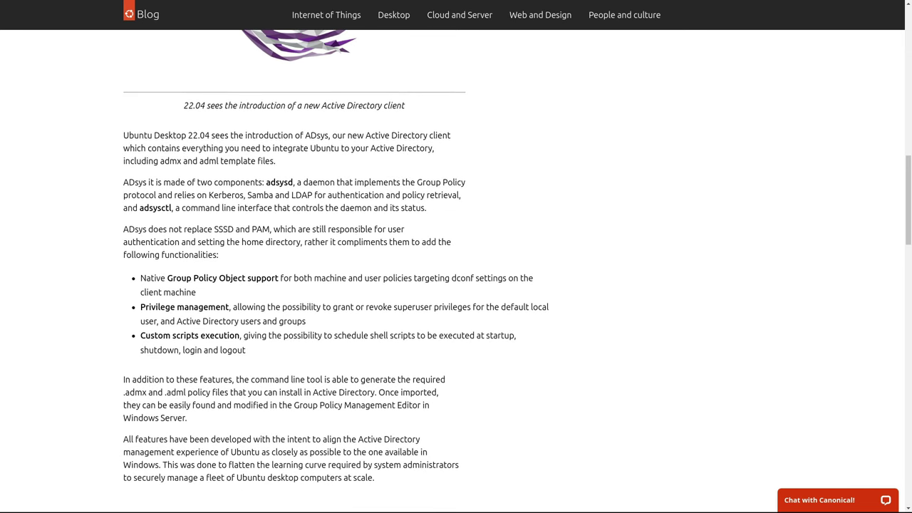
pyautogui.scroll(-2, 456, 271)
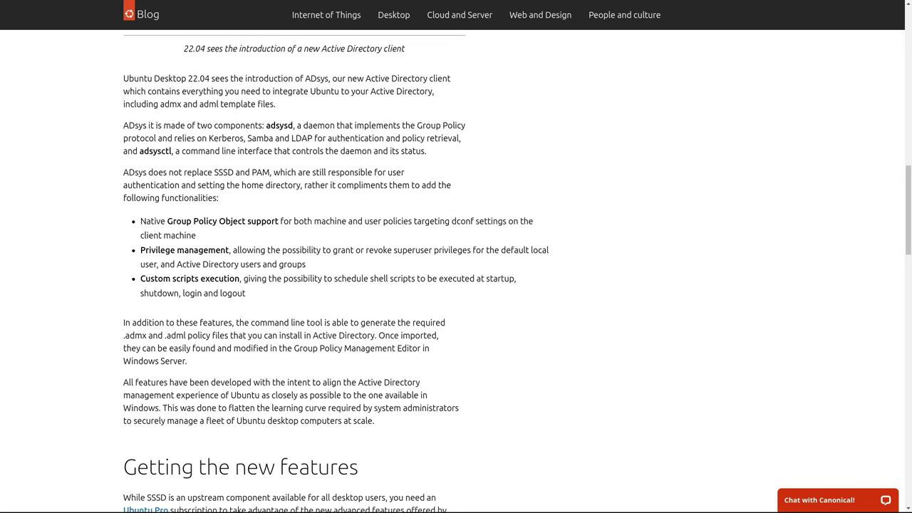
# - Examine the ADsys introduction and the Getting the new features section, highlighting both, and return to the article's title
pyautogui.moveTo(124, 79); pyautogui.dragTo(275, 104)
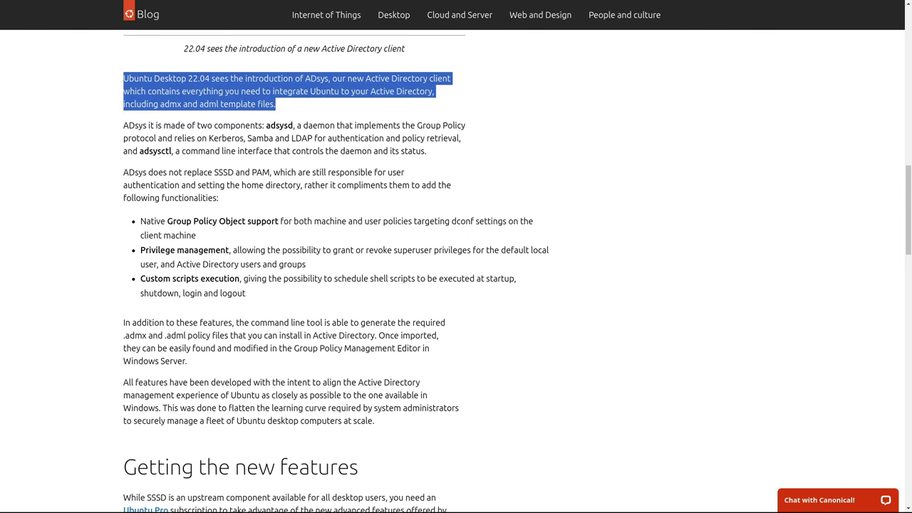
pyautogui.press('Escape')
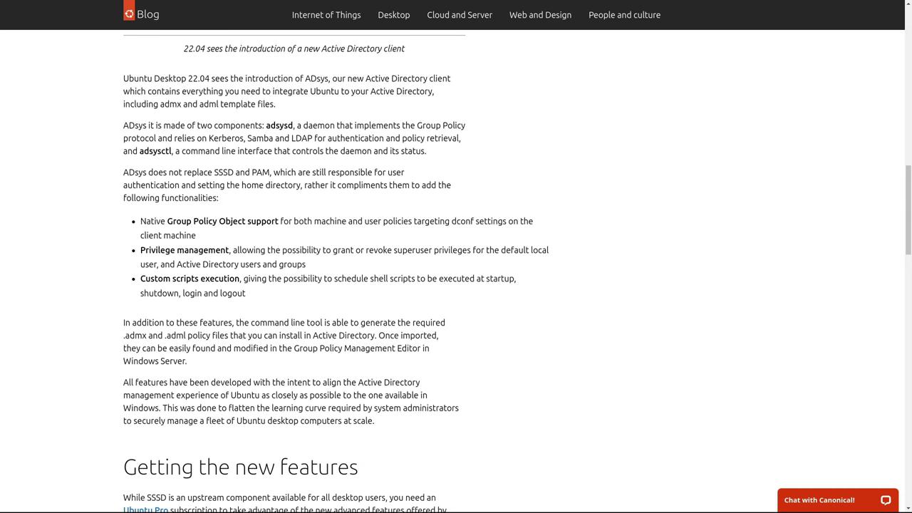
pyautogui.scroll(-4, 335, 271)
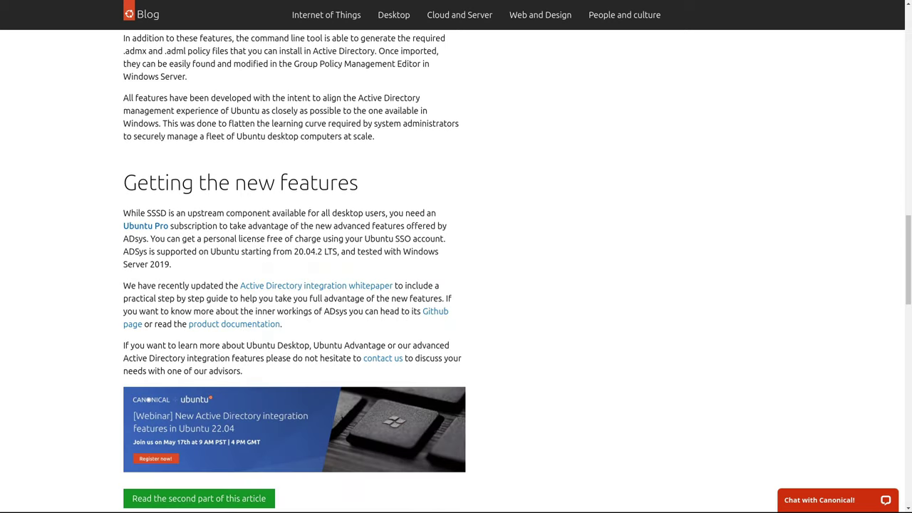
pyautogui.scroll(-1, 335, 271)
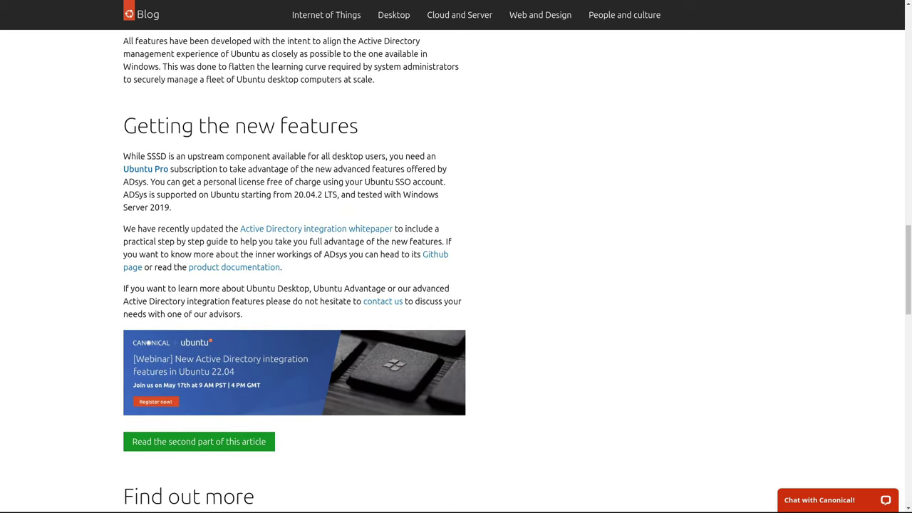
pyautogui.moveTo(123, 125); pyautogui.dragTo(243, 314)
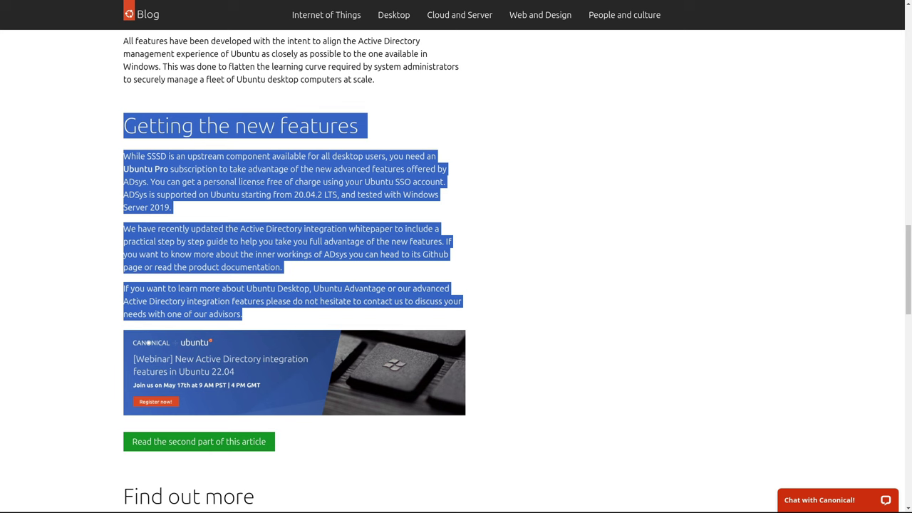
pyautogui.scroll(-1, 295, 271)
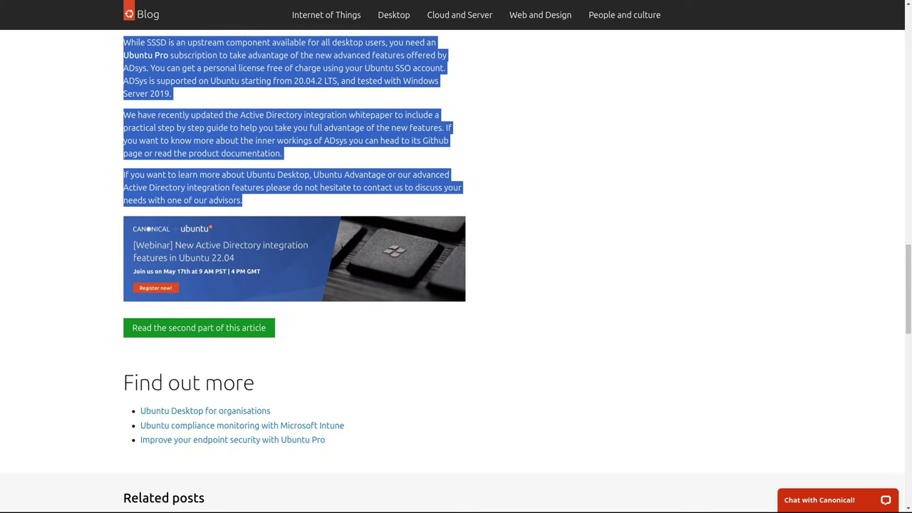
pyautogui.scroll(4, 456, 267)
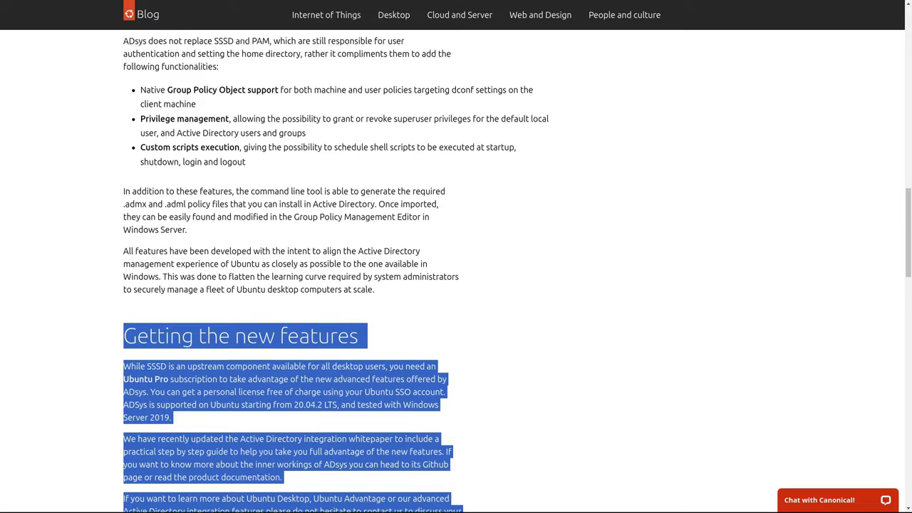
pyautogui.scroll(15, 456, 274)
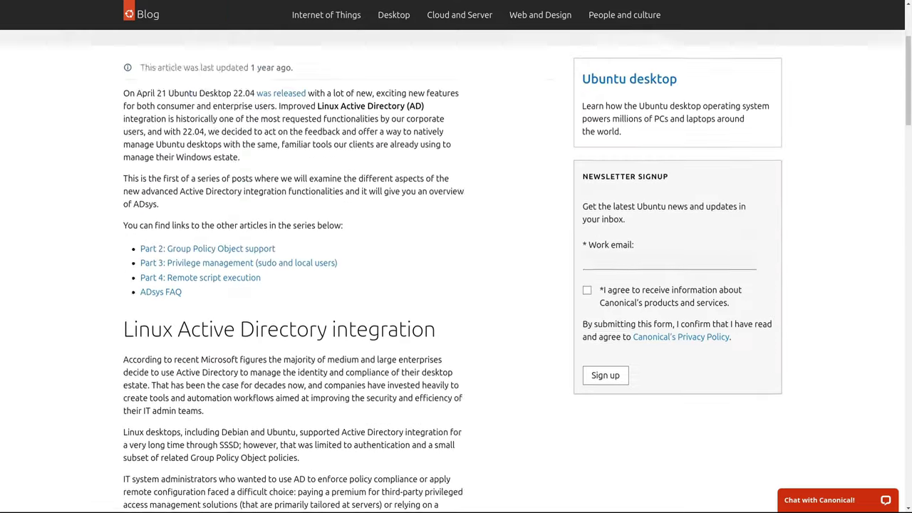
pyautogui.scroll(2, 457, 275)
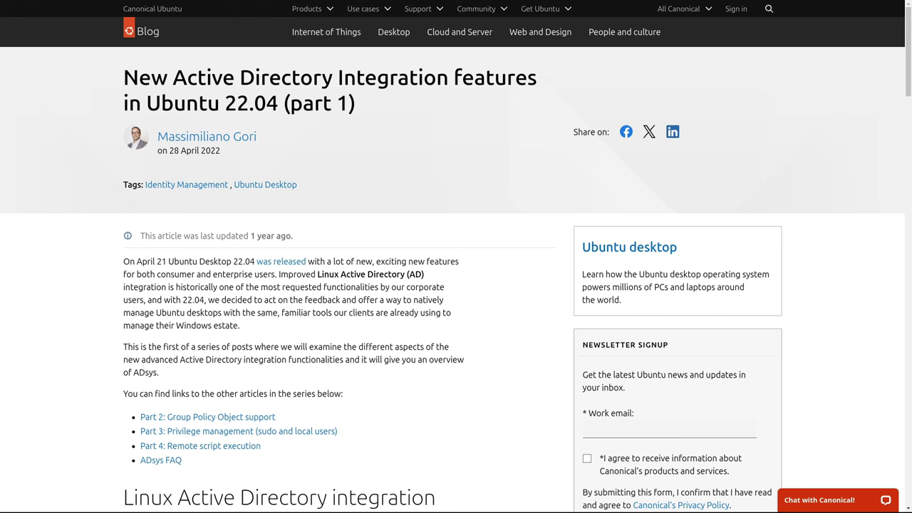
pyautogui.moveTo(172, 77); pyautogui.dragTo(333, 77)
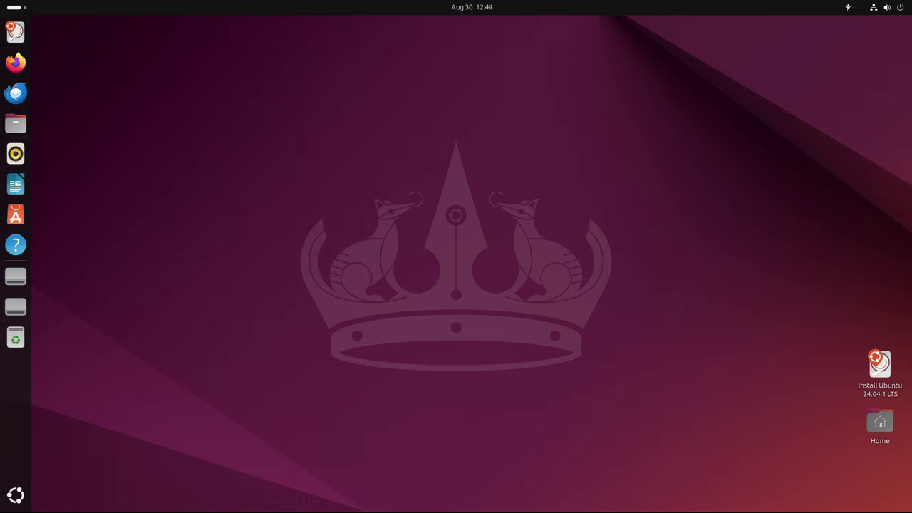
# - Open a terminal on the Ubuntu desktop and check the kernel details with uname -a and uname -r
pyautogui.click(16, 495)
pyautogui.click(343, 353)
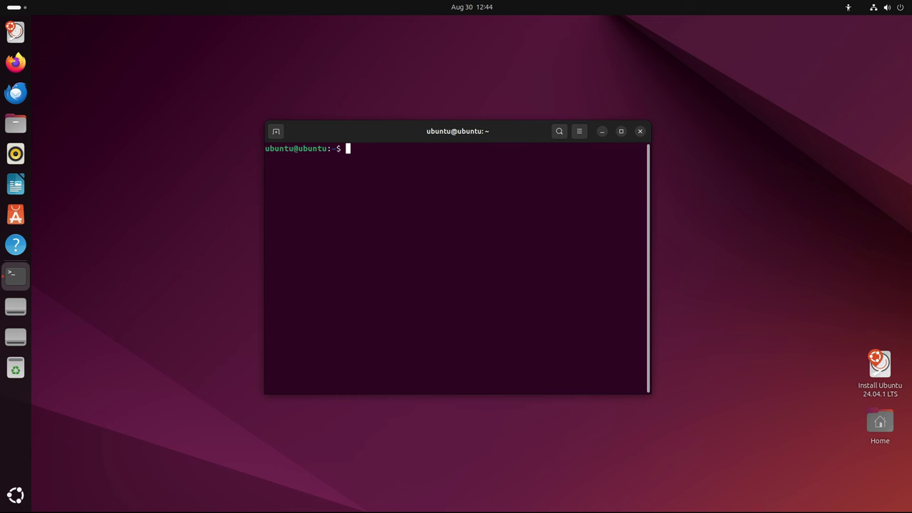
pyautogui.write('uname -a')
pyautogui.press('Return')
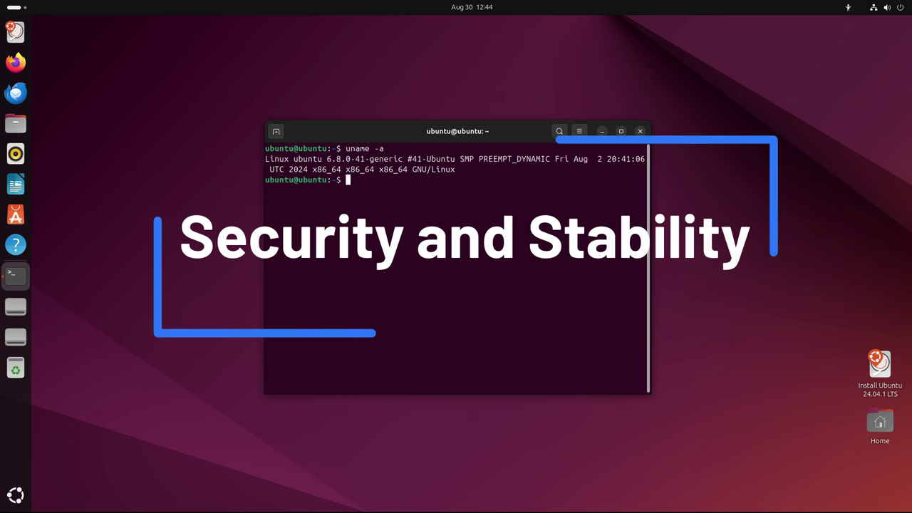
pyautogui.write('uname -r')
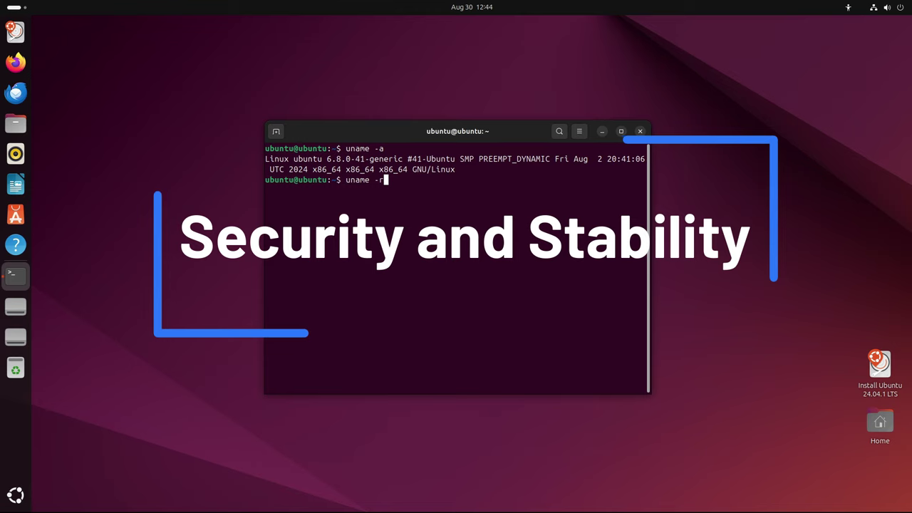
pyautogui.press('Return')
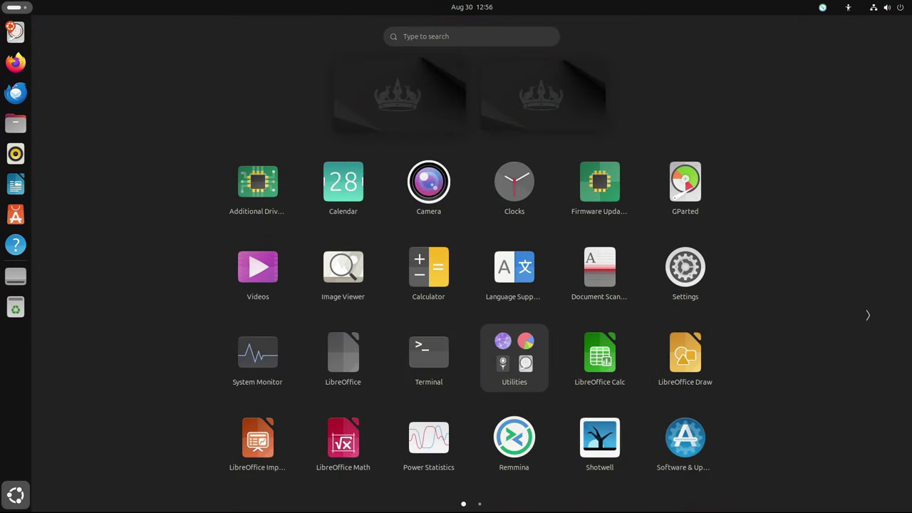
# - Open a terminal, install the firewall tool with sudo apt install gufw, and close the terminal
pyautogui.press('super')
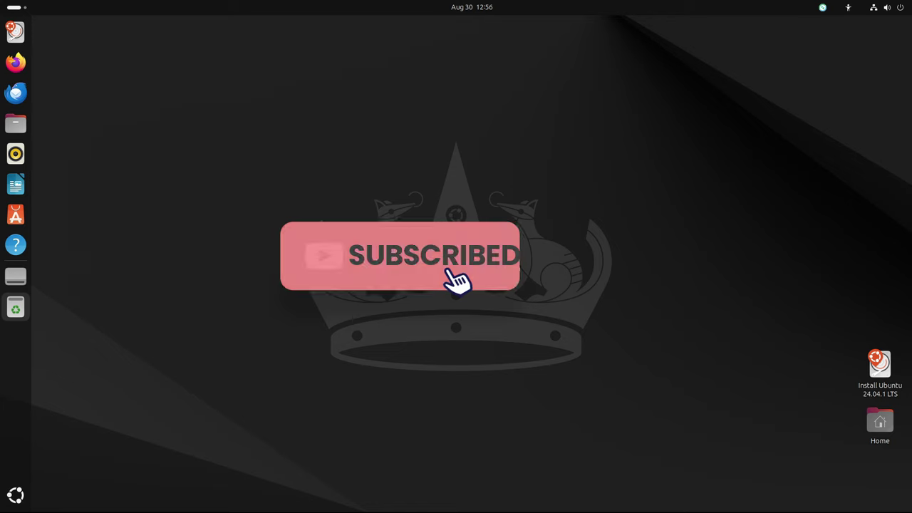
pyautogui.click(16, 495)
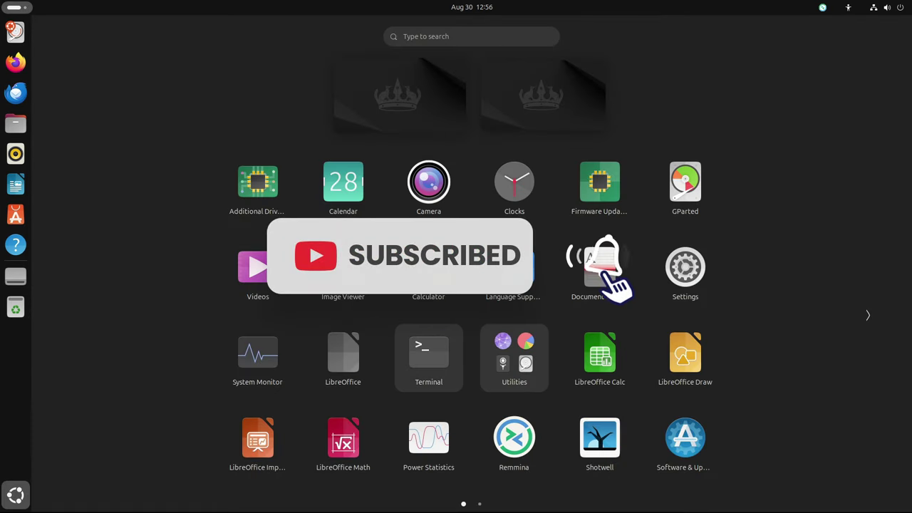
pyautogui.click(428, 357)
pyautogui.moveTo(277, 99); pyautogui.dragTo(483, 156)
pyautogui.write('sudo')
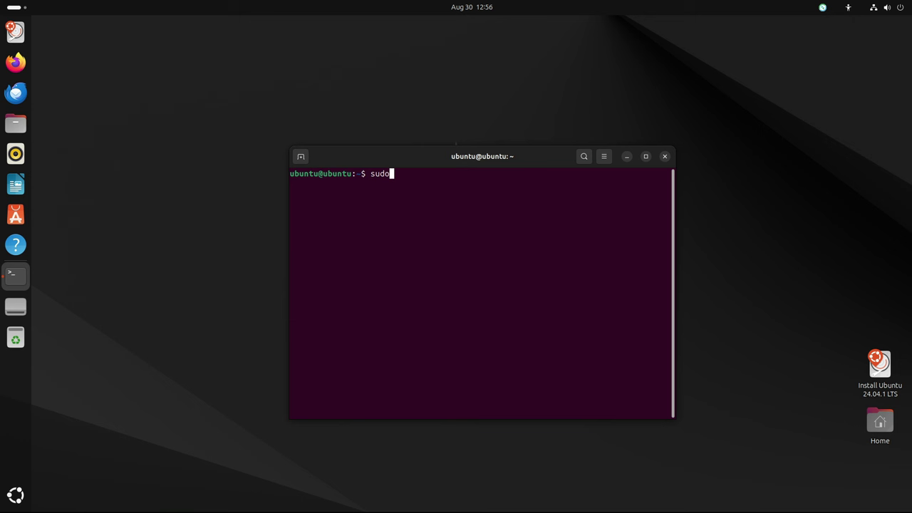
pyautogui.write(' apt install gufw')
pyautogui.press('Return')
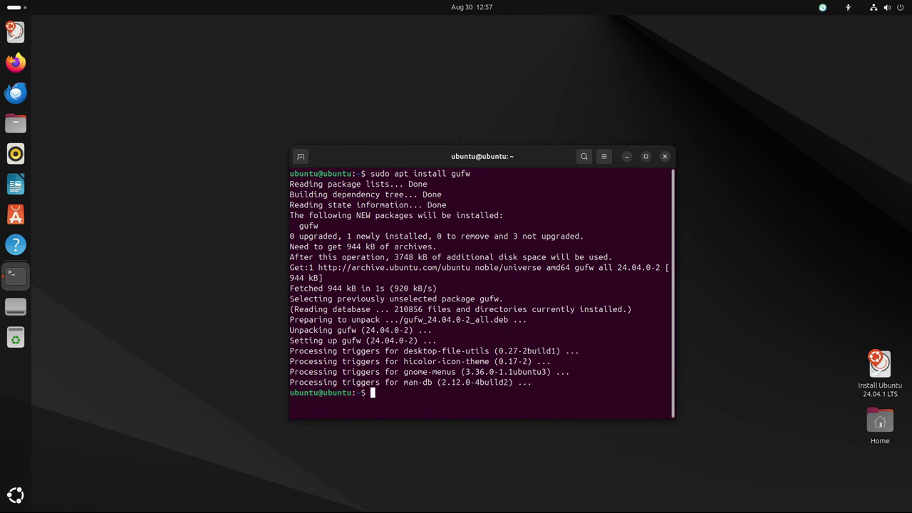
pyautogui.click(665, 157)
# - Find Firewall Configuration by searching for guf, launch it with authentication, and switch the firewall status on for the Home profile
pyautogui.click(16, 495)
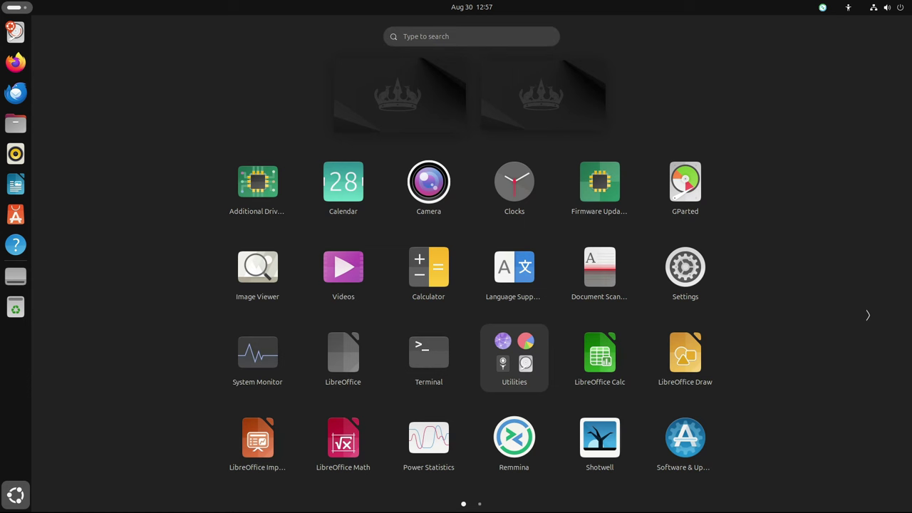
pyautogui.write('guf')
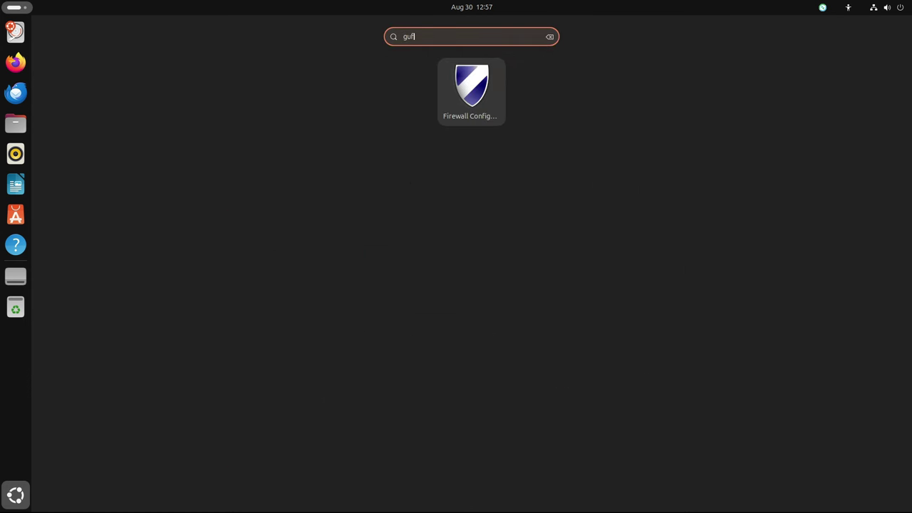
pyautogui.press('Return')
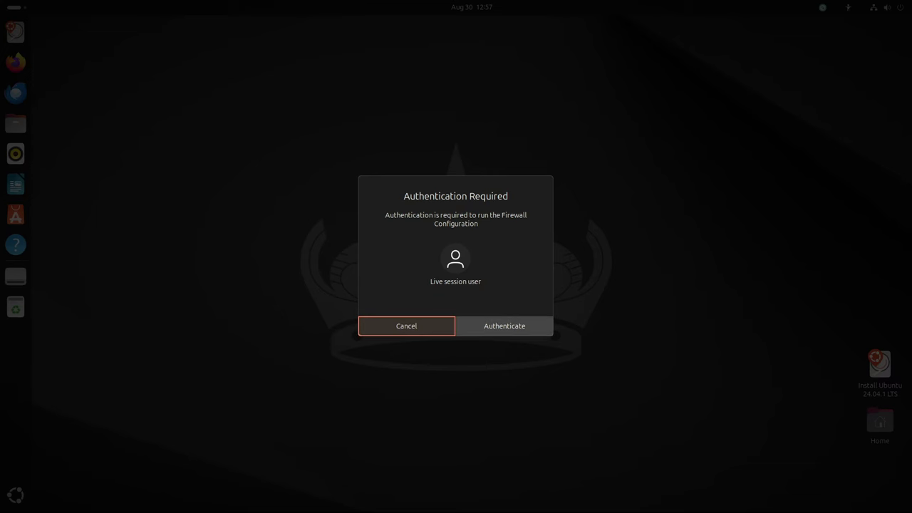
pyautogui.click(504, 326)
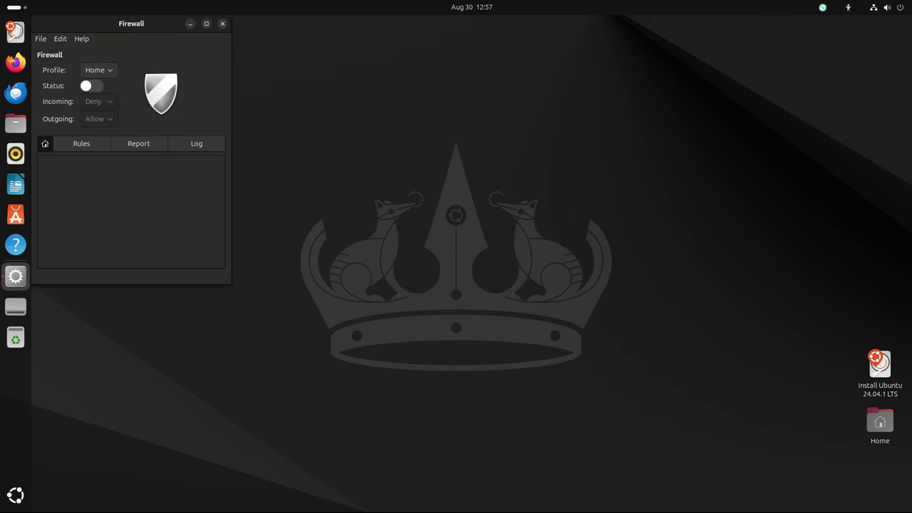
pyautogui.moveTo(131, 24); pyautogui.dragTo(476, 145)
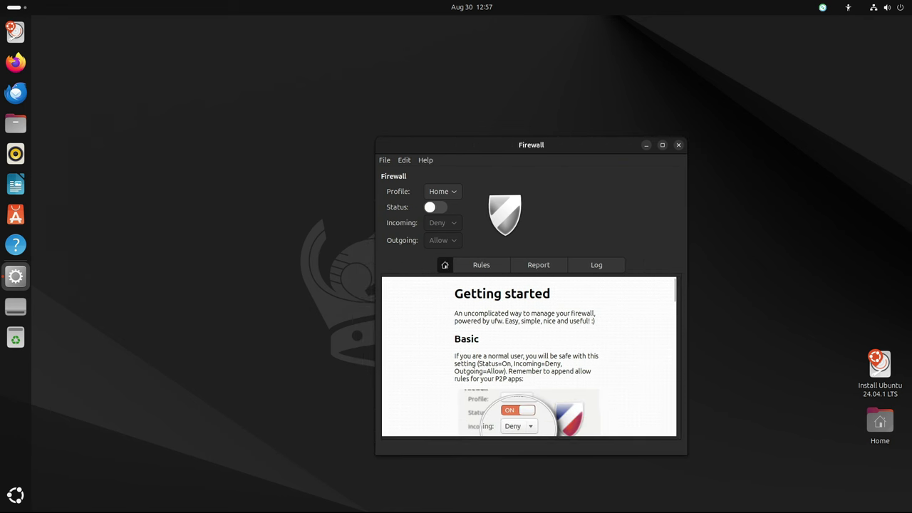
pyautogui.click(435, 206)
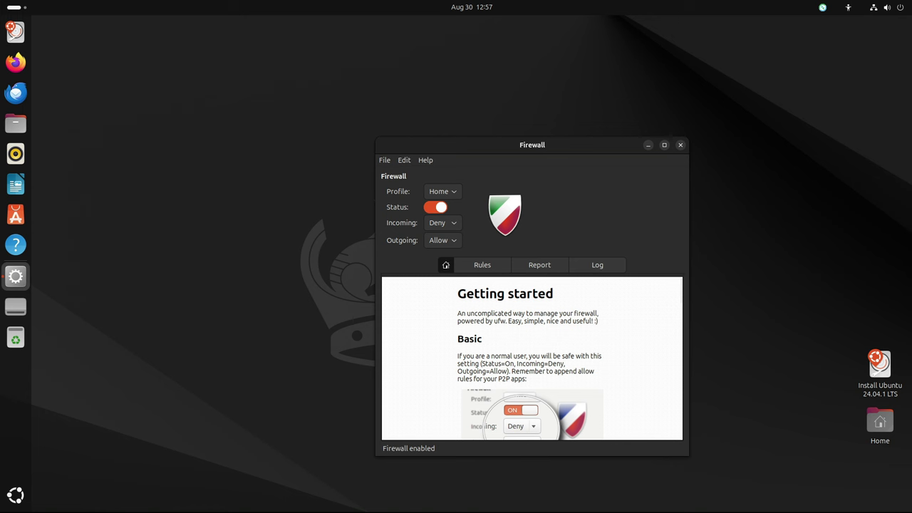
# - Look through the firewall's Report, Rules and Log views
pyautogui.click(540, 265)
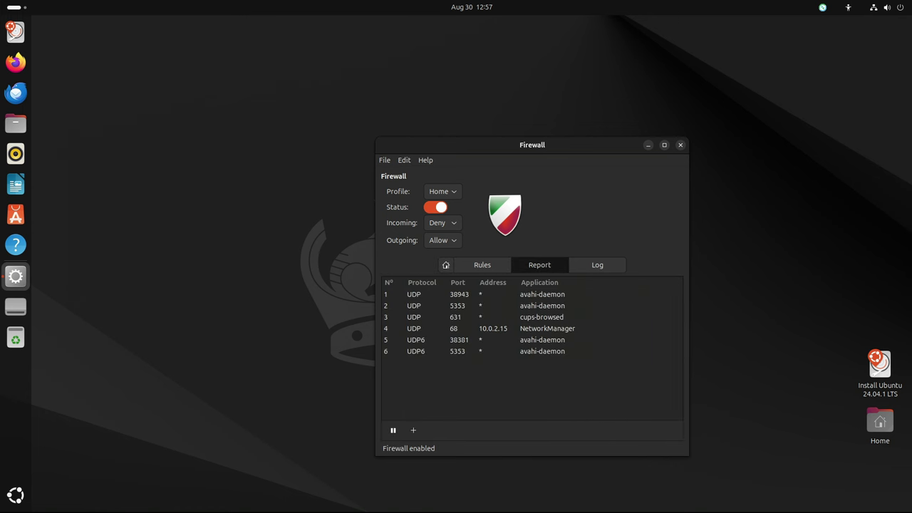
pyautogui.click(482, 265)
pyautogui.click(597, 264)
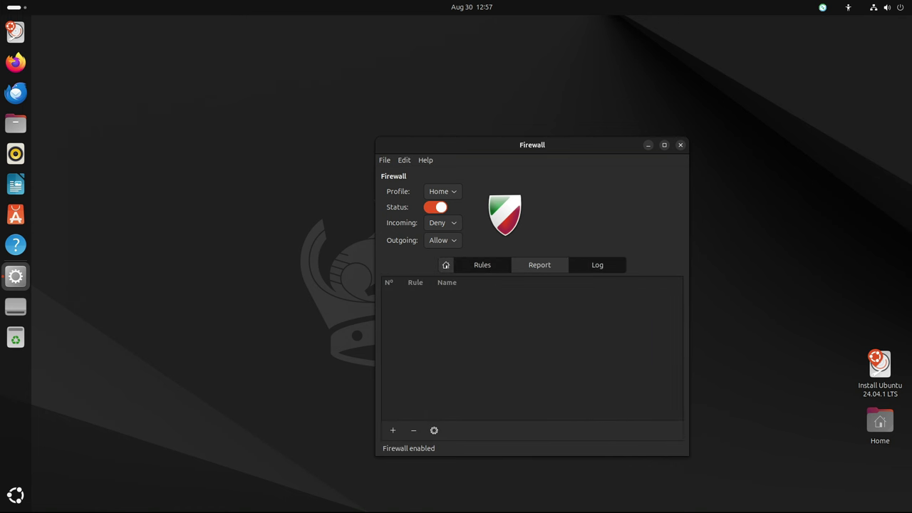
pyautogui.click(598, 264)
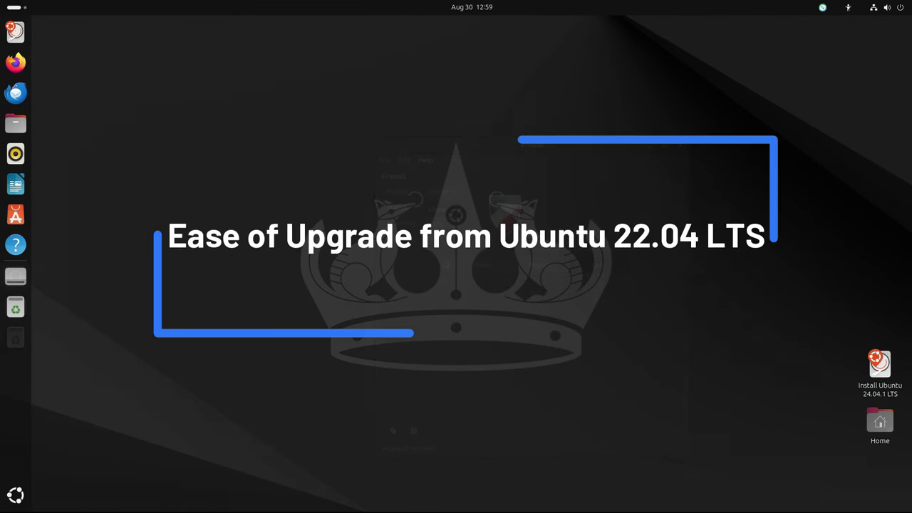
# - Open Software & Updates by searching for sof and view the Other Software repositories
pyautogui.click(16, 495)
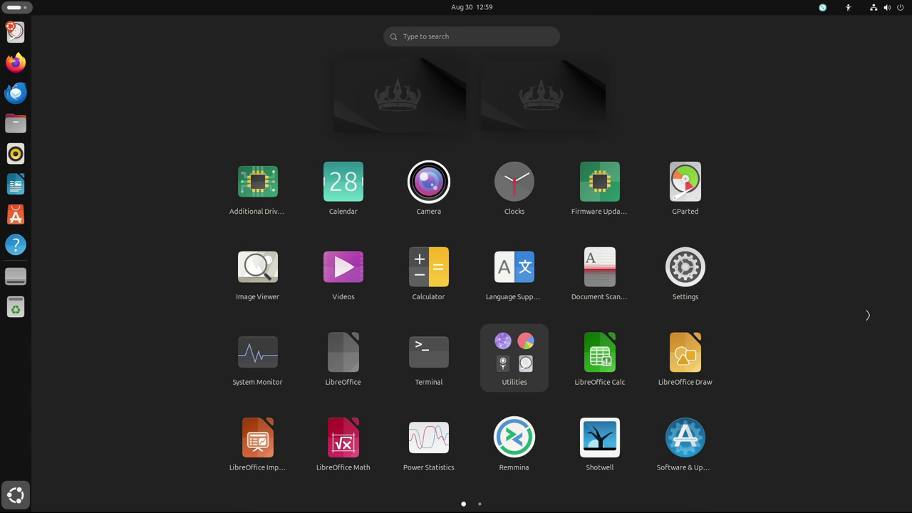
pyautogui.click(471, 36)
pyautogui.write('sof')
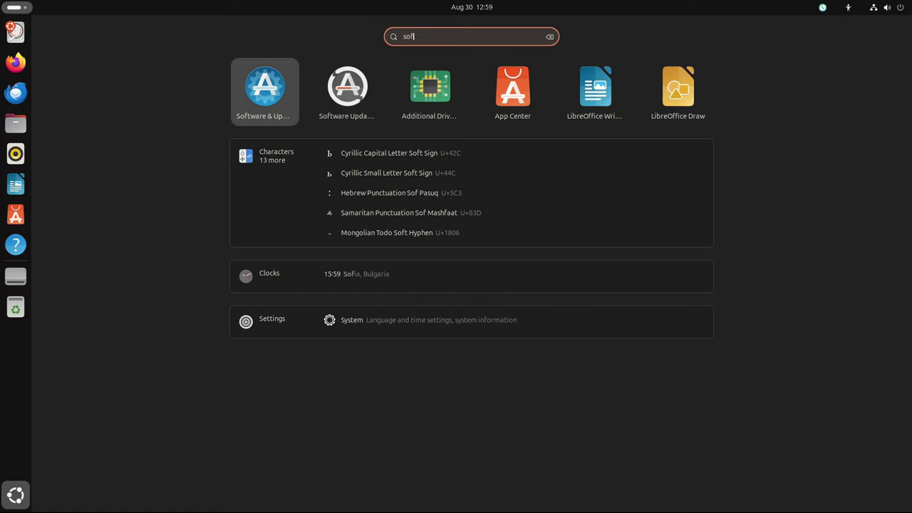
pyautogui.press('Return')
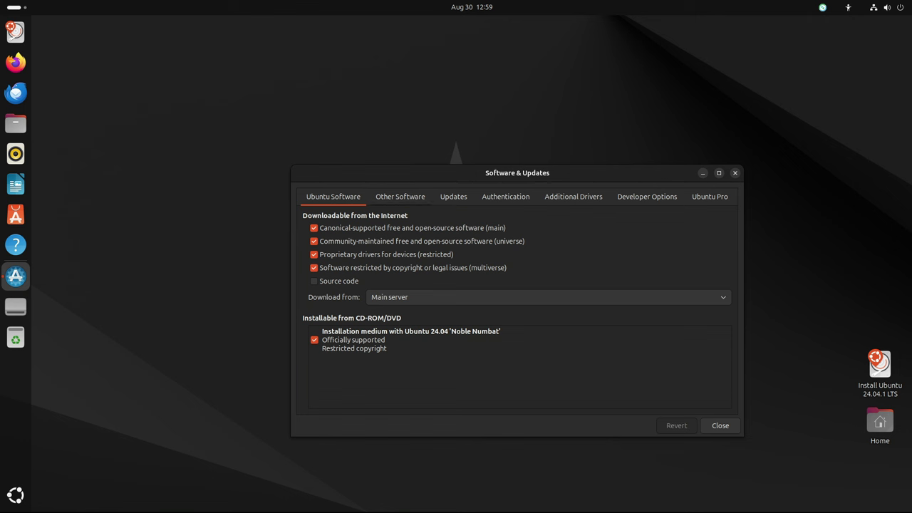
pyautogui.click(400, 197)
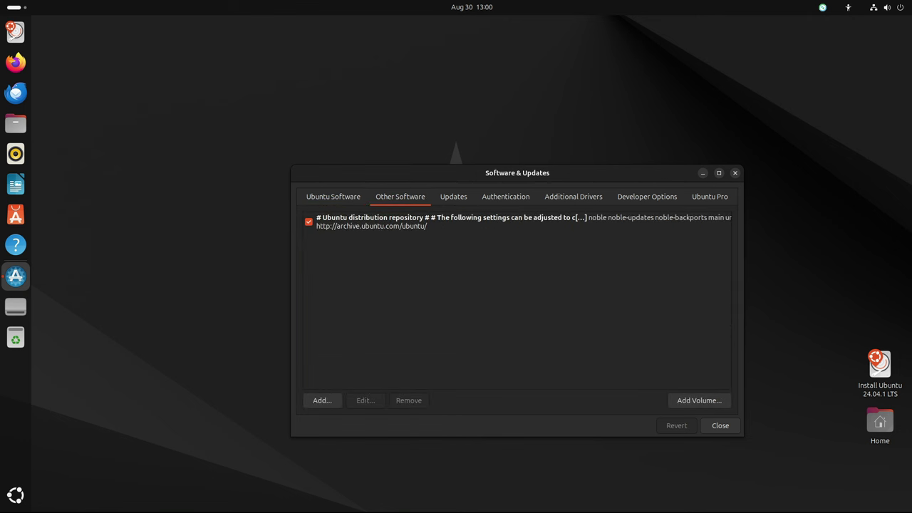
# - Review the Subscribed to choices in the Updates settings and keep All updates
pyautogui.hotkey('ctrl', 'pagedown')
pyautogui.click(577, 263)
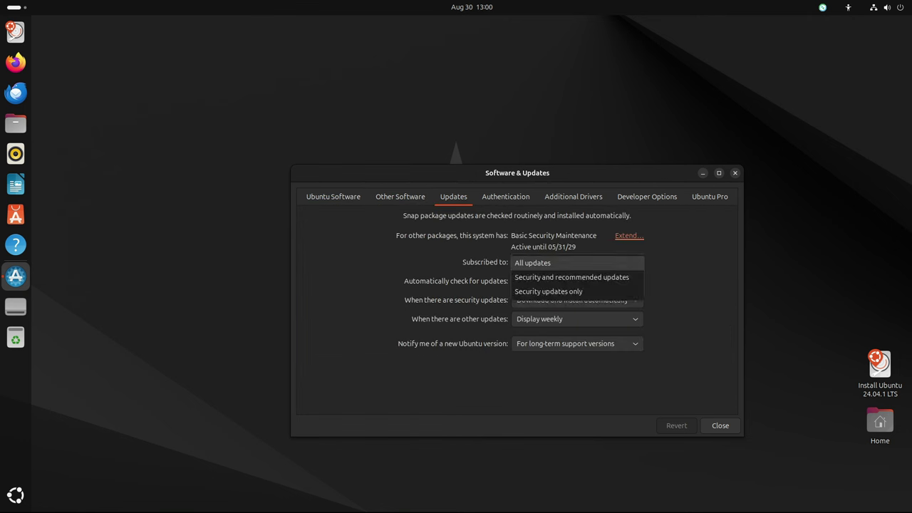
pyautogui.press('Down')
pyautogui.press('Down')
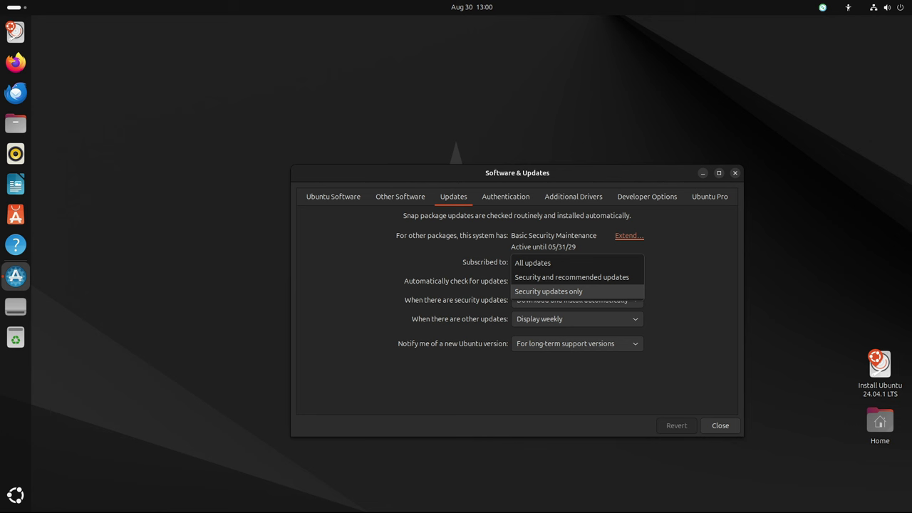
pyautogui.press('Up')
pyautogui.press('Up')
pyautogui.press('Return')
# - Review the intervals for automatically checking for updates and keep Daily
pyautogui.press('Tab')
pyautogui.press('space')
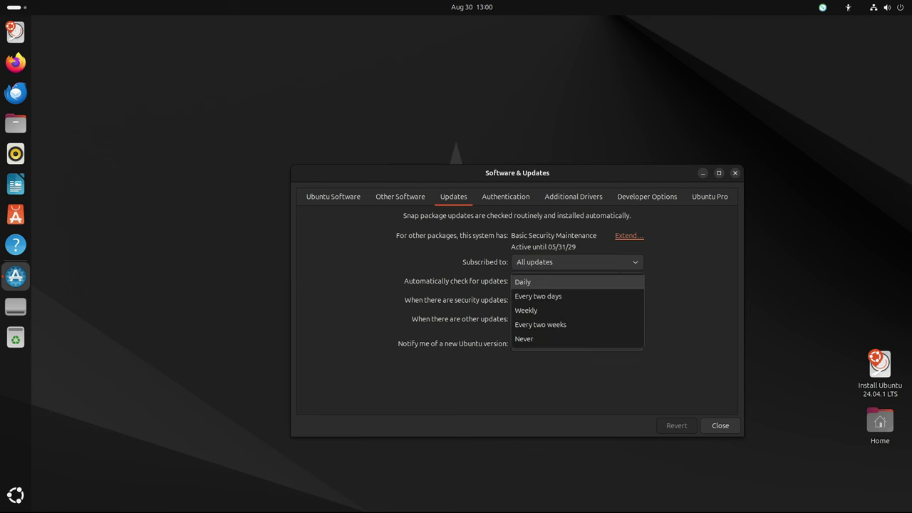
pyautogui.press('Down')
pyautogui.press('Down')
pyautogui.press('Down')
pyautogui.press('Up')
pyautogui.press('Up')
pyautogui.press('Up')
pyautogui.press('Up')
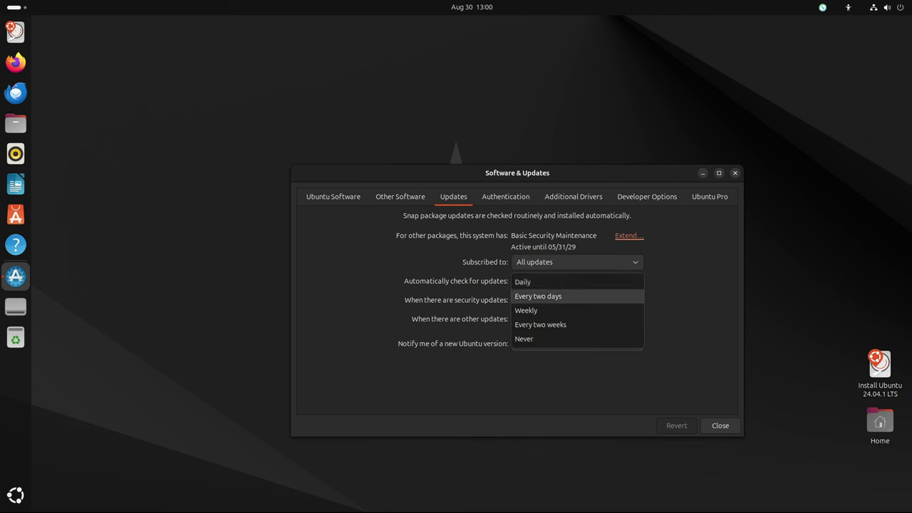
pyautogui.press('Return')
# - Look through the choices for handling security updates and dismiss the list without choosing another option
pyautogui.press('Tab')
pyautogui.press('space')
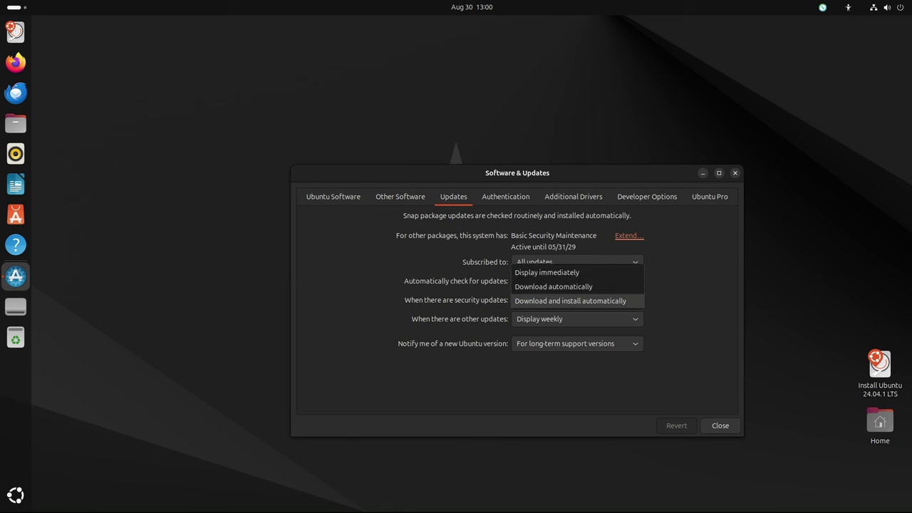
pyautogui.press('Up')
pyautogui.press('Up')
pyautogui.press('Escape')
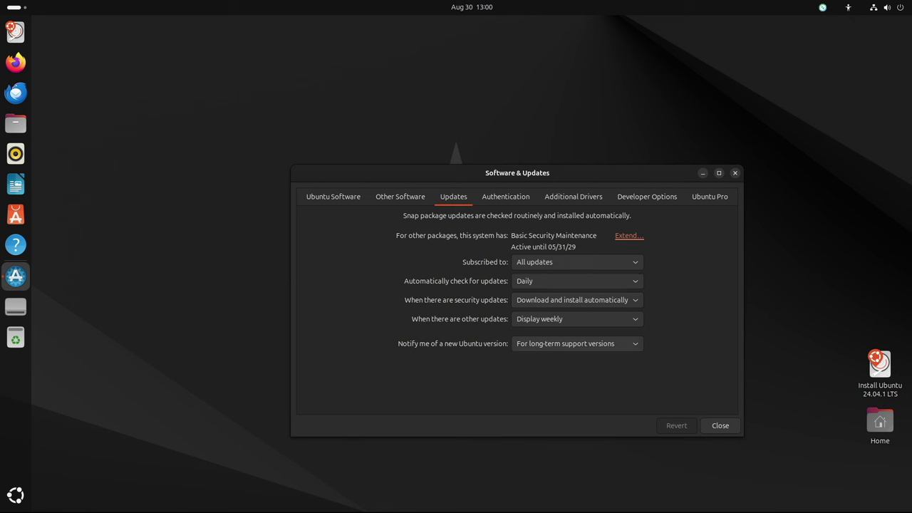
# - Review the choices for notifying about a new Ubuntu version and keep For long-term support versions
pyautogui.press('Tab')
pyautogui.press('Tab')
pyautogui.press('space')
pyautogui.press('Up')
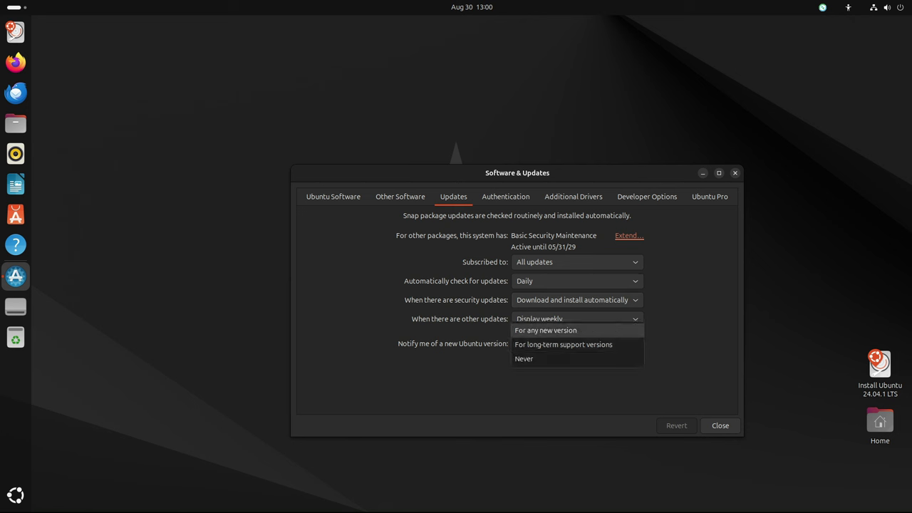
pyautogui.press('Down')
pyautogui.press('Down')
pyautogui.press('Up')
pyautogui.press('Return')
# - View the Authentication, Additional Drivers and Developer Options pages of Software & Updates
pyautogui.hotkey('ctrl', 'pagedown')
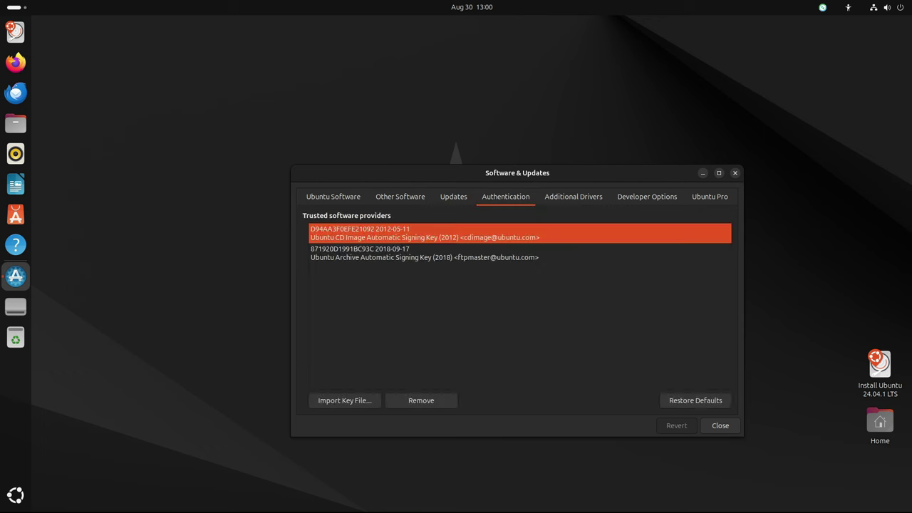
pyautogui.moveTo(517, 172); pyautogui.dragTo(435, 99)
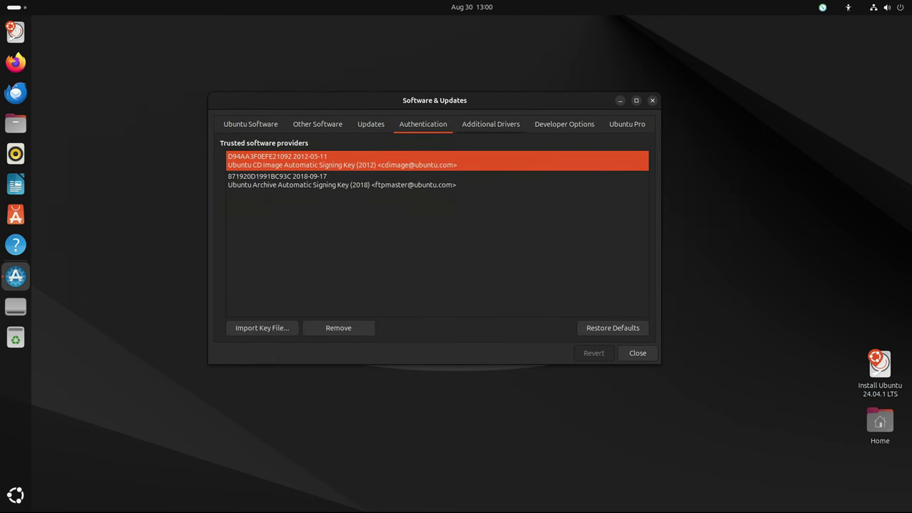
pyautogui.hotkey('ctrl', 'pagedown')
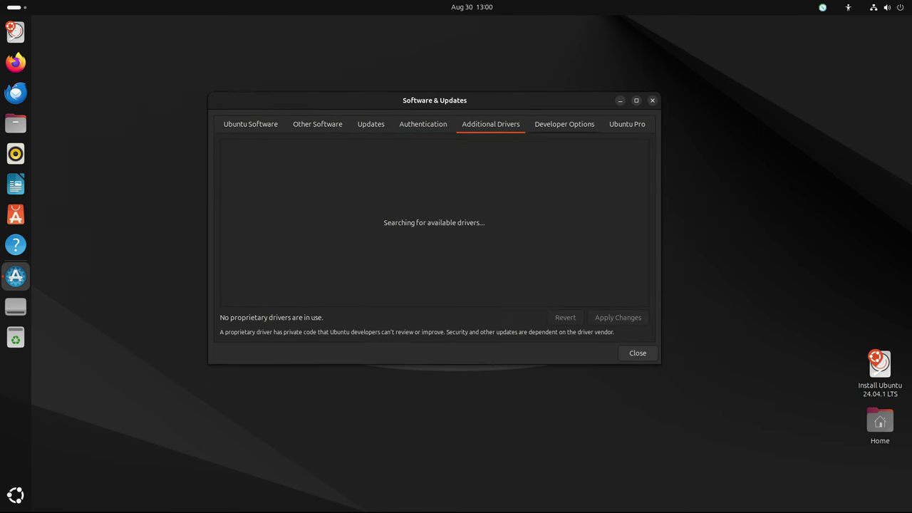
pyautogui.hotkey('ctrl', 'pagedown')
pyautogui.hotkey('ctrl', 'pageup')
pyautogui.hotkey('ctrl', 'pagedown')
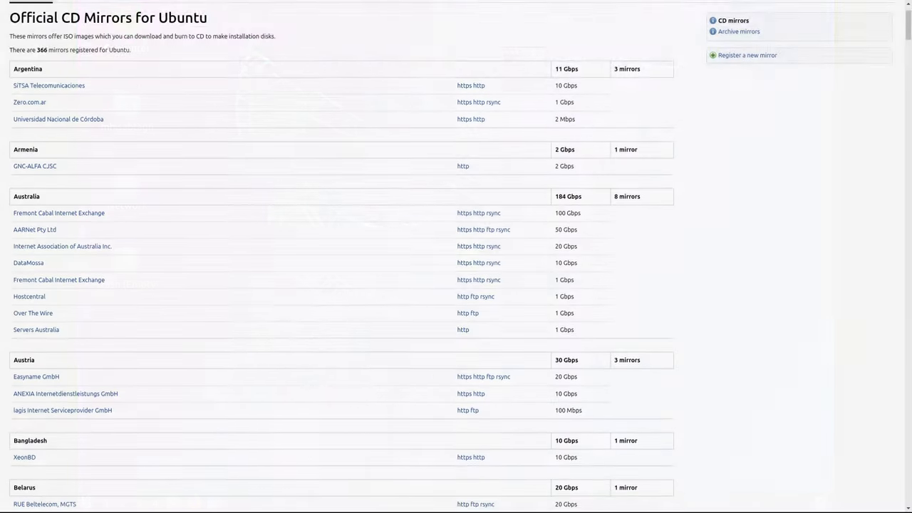
# - Browse the Official CD Mirrors for Ubuntu list by country, from Argentina down past China
pyautogui.scroll(-6, 342, 257)
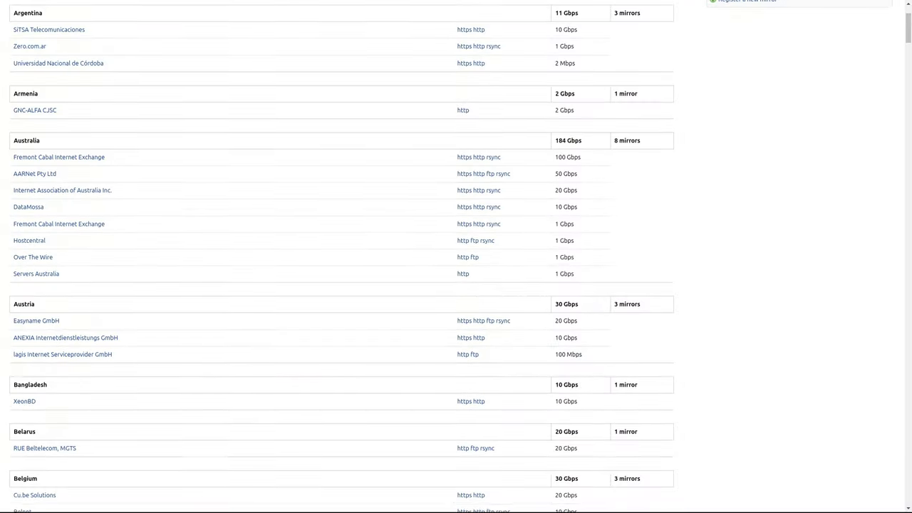
pyautogui.scroll(-8, 341, 257)
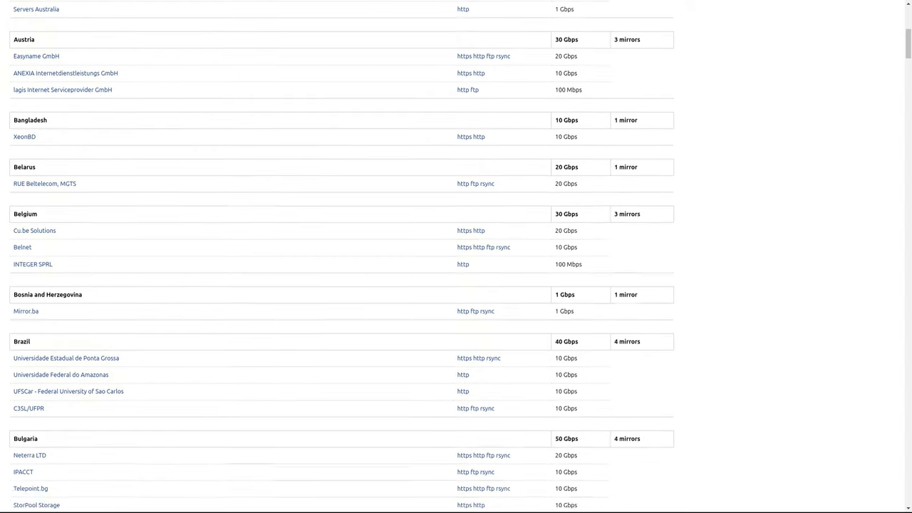
pyautogui.scroll(-6, 341, 257)
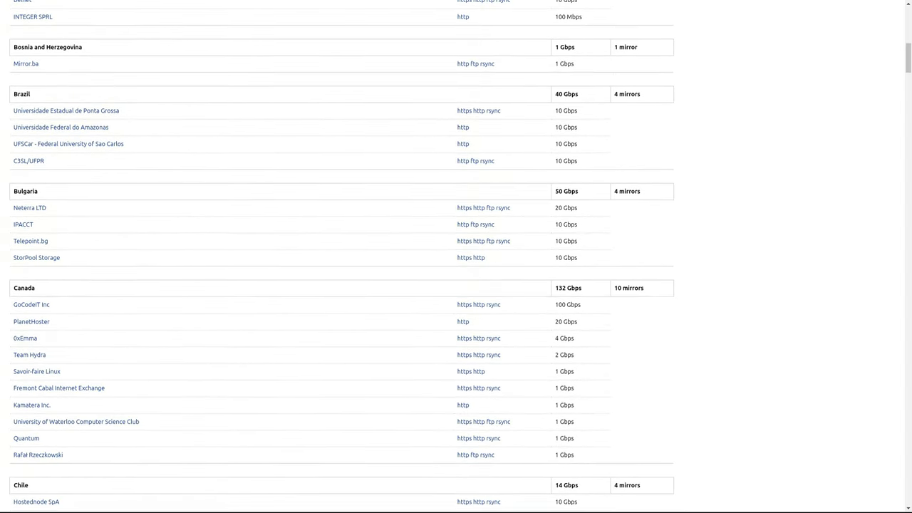
pyautogui.scroll(-8, 342, 257)
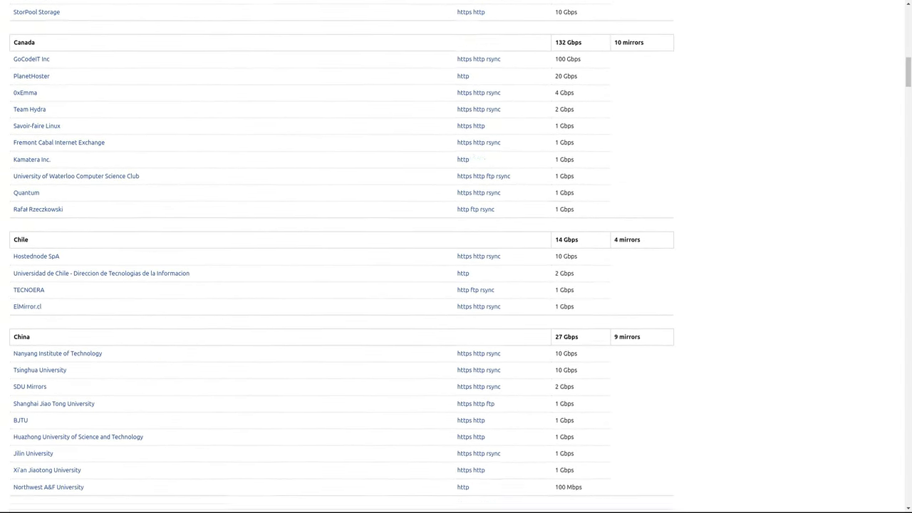
pyautogui.scroll(-6, 342, 257)
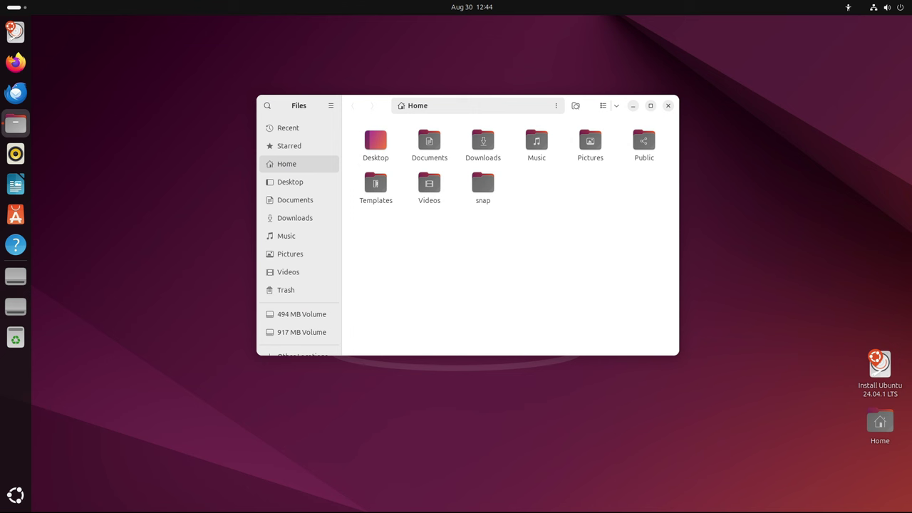
# - Try larger and smaller folder icons in the Home folder, ending one size larger than at the start
pyautogui.hotkey('ctrl', '+')
pyautogui.hotkey('ctrl', '+')
pyautogui.hotkey('ctrl', '+')
pyautogui.hotkey('ctrl', '-')
pyautogui.hotkey('ctrl', '-')
pyautogui.hotkey('ctrl', '+')
pyautogui.hotkey('ctrl', '+')
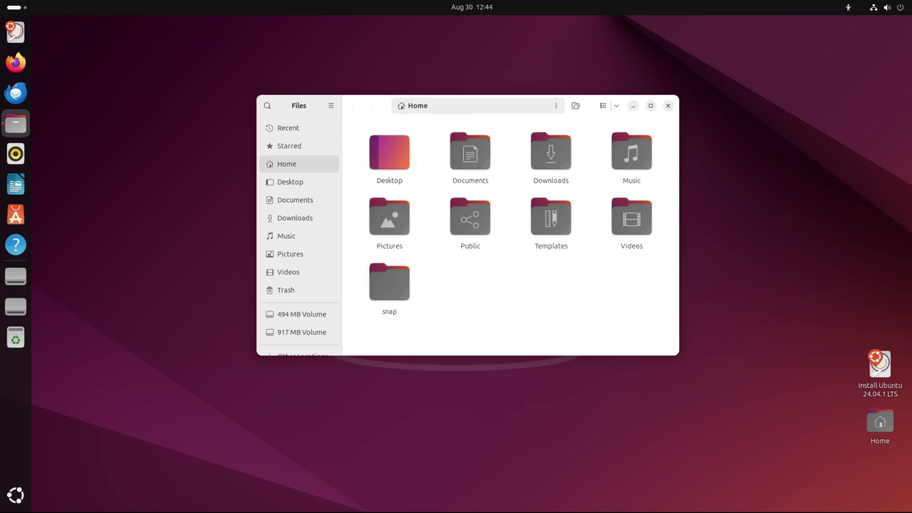
pyautogui.hotkey('ctrl', '-')
pyautogui.hotkey('ctrl', '-')
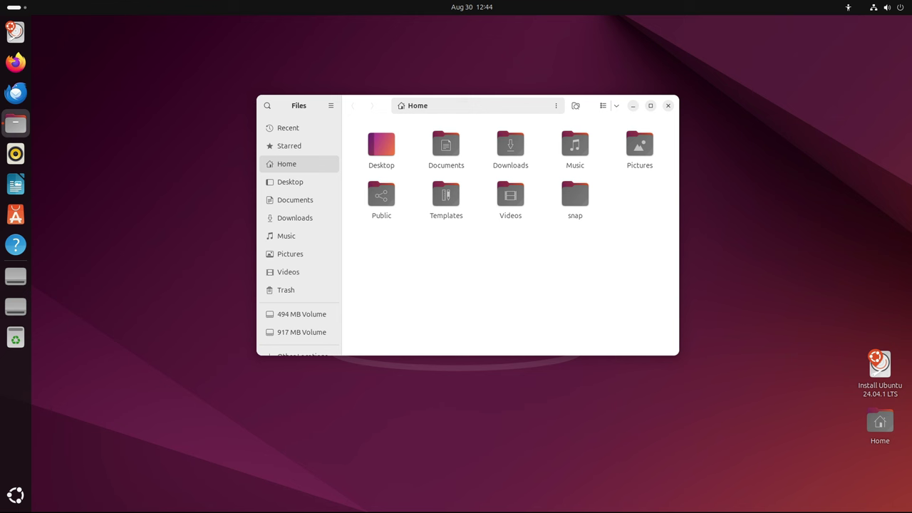
# - Switch the Home folder between list and grid view, ending in grid view, and open the About Files information
pyautogui.click(603, 106)
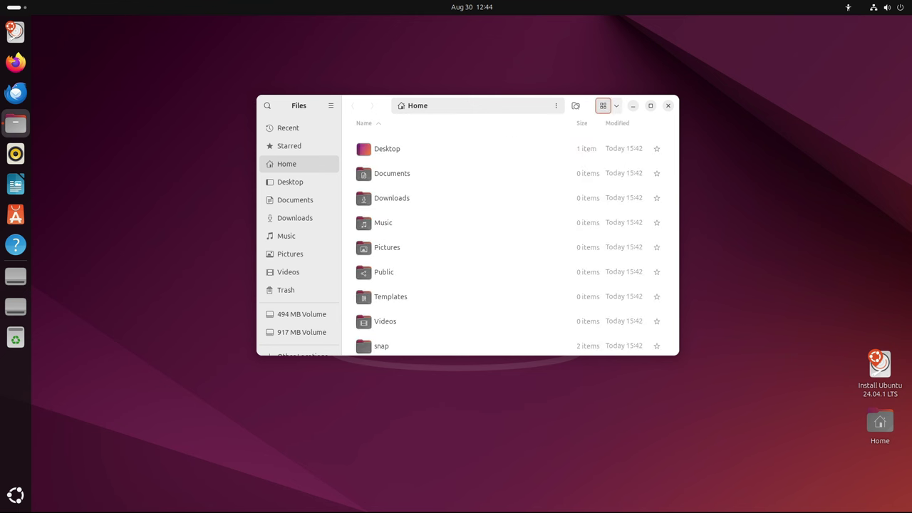
pyautogui.click(603, 105)
pyautogui.click(603, 105)
pyautogui.click(603, 105)
pyautogui.click(331, 105)
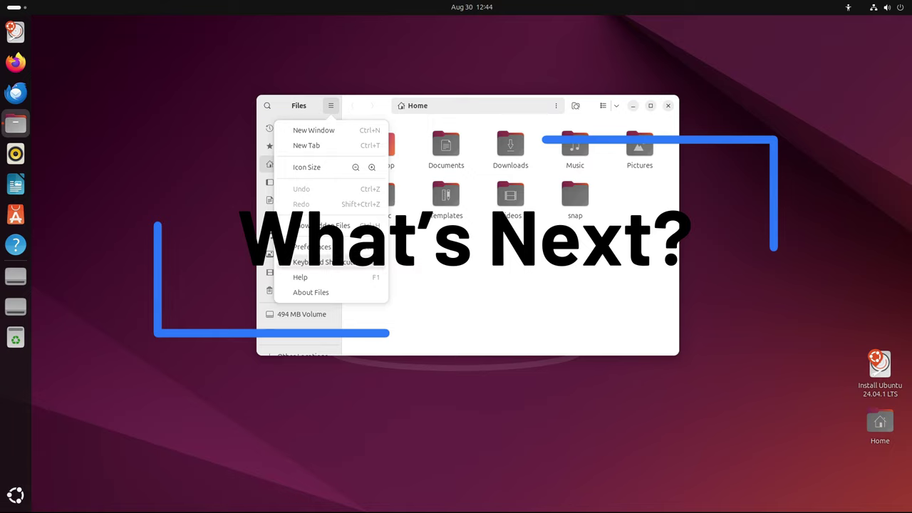
pyautogui.click(311, 292)
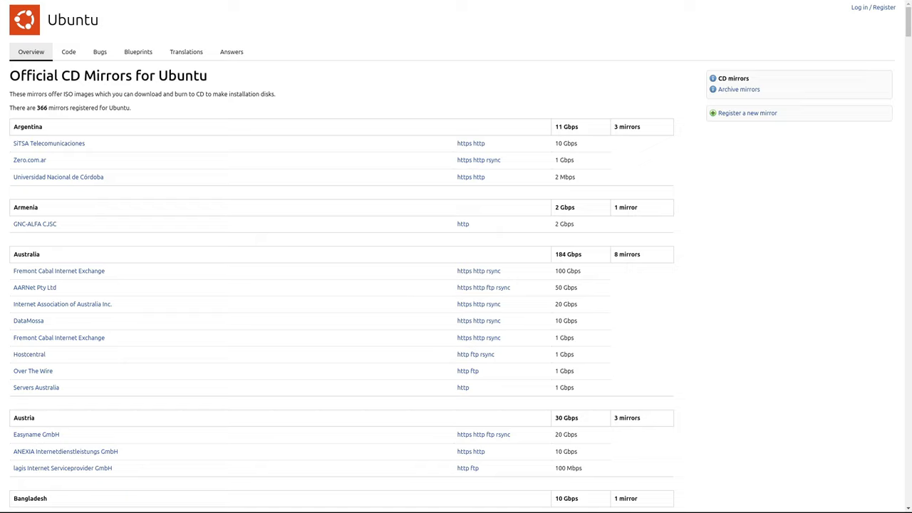
# - Browse the Official CD Mirrors for Ubuntu list by country, from Argentina through Germany down to Italy
pyautogui.scroll(-5, 456, 257)
pyautogui.scroll(-8, 456, 257)
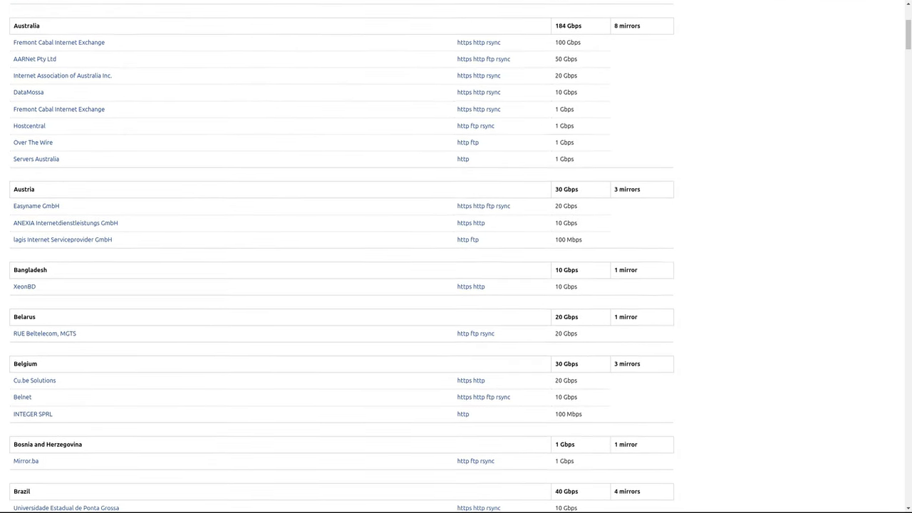
pyautogui.scroll(-7, 456, 257)
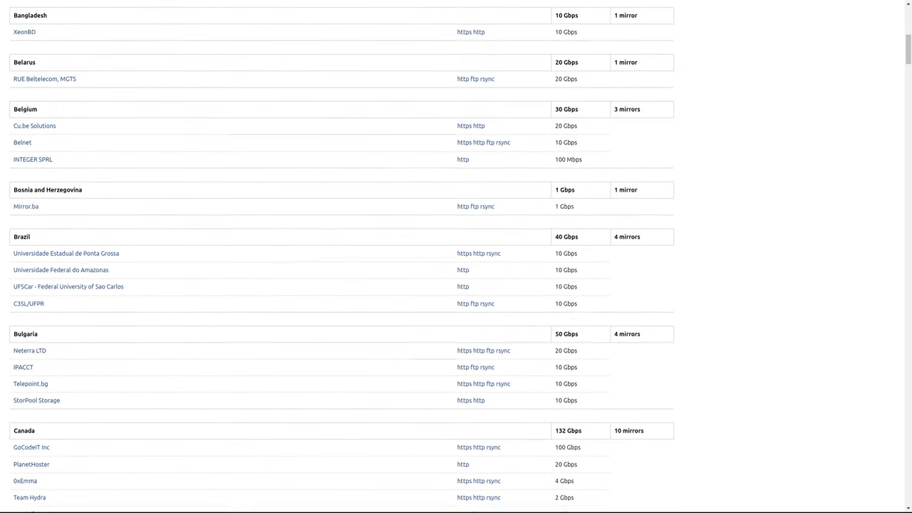
pyautogui.scroll(-5, 457, 257)
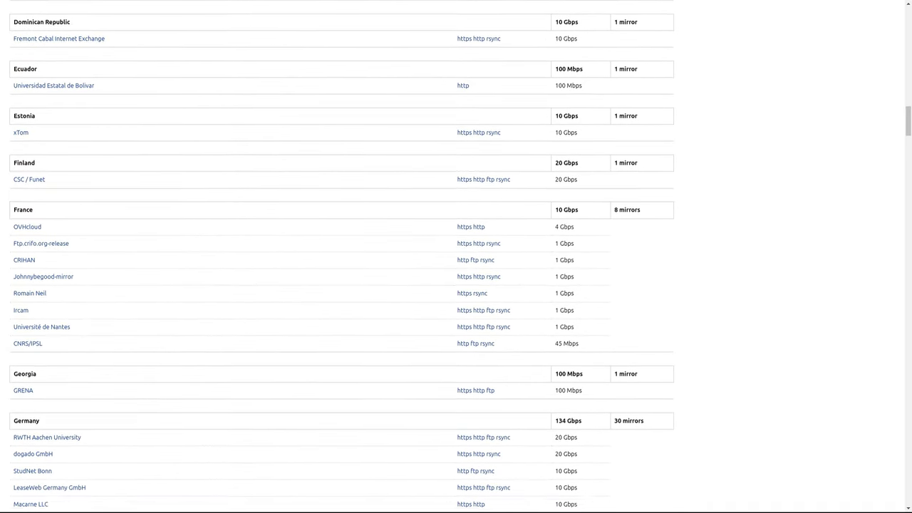
pyautogui.scroll(-1, 343, 256)
pyautogui.scroll(-6, 342, 257)
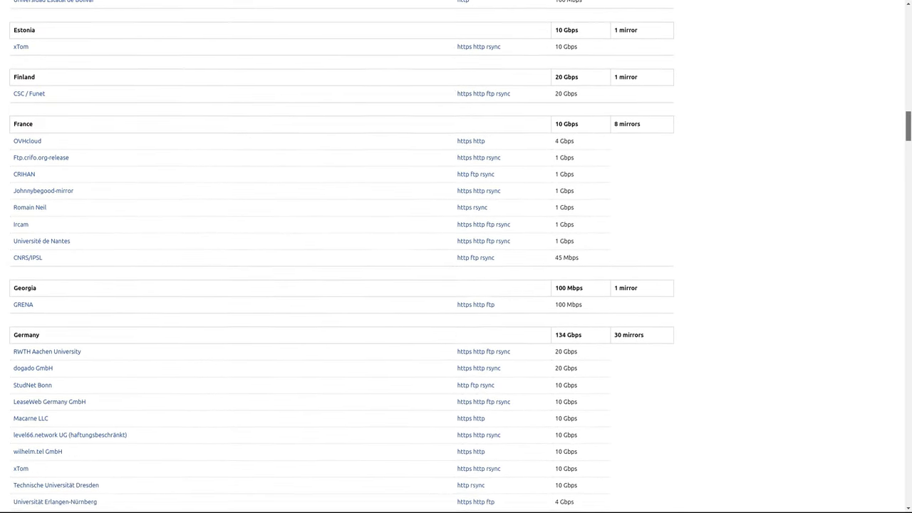
pyautogui.scroll(-8, 343, 257)
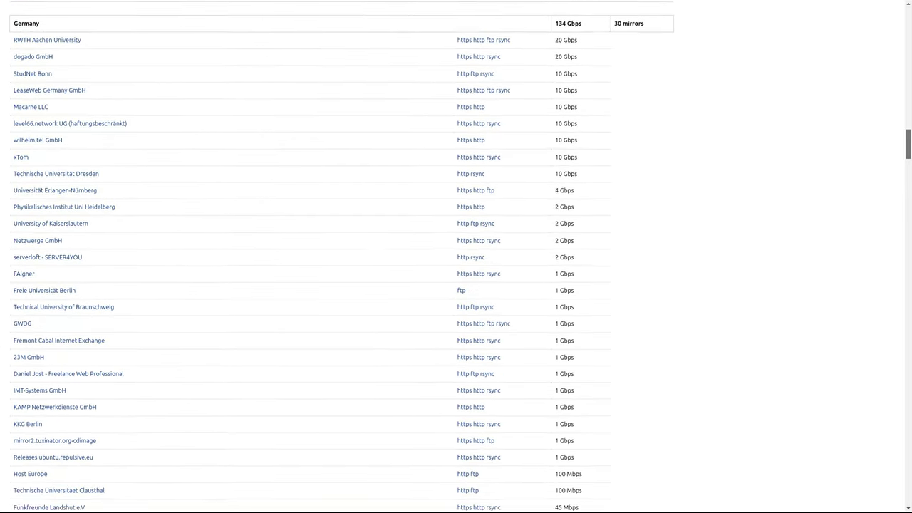
pyautogui.scroll(-4, 342, 257)
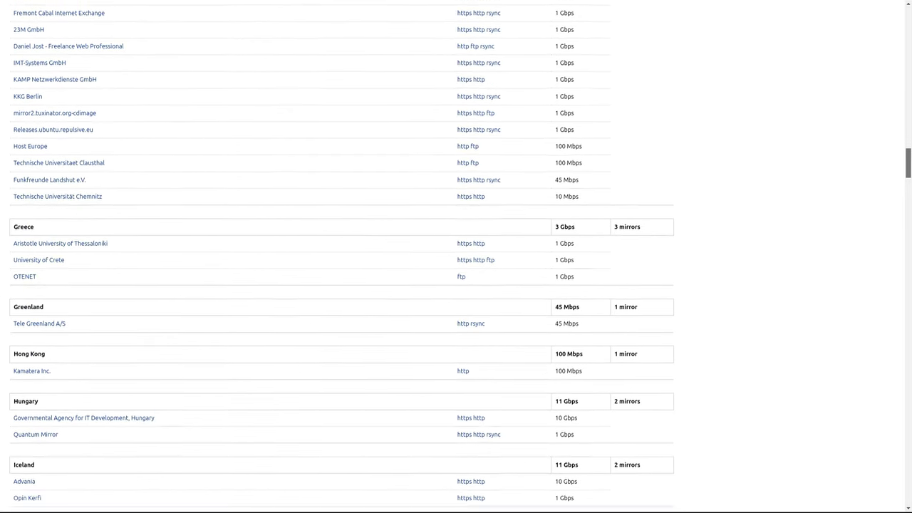
pyautogui.scroll(-7, 342, 257)
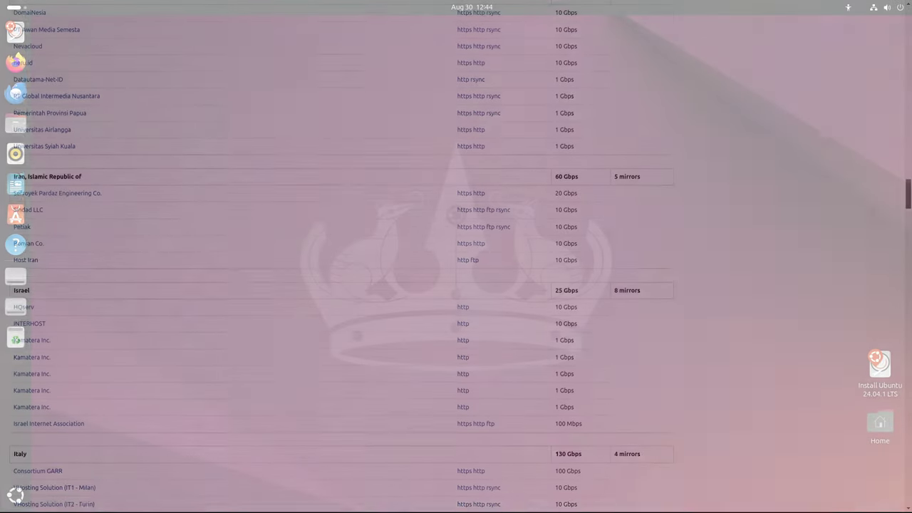
# - Open Terminal and query the kernel details with uname -a and uname -r
pyautogui.press('super+a')
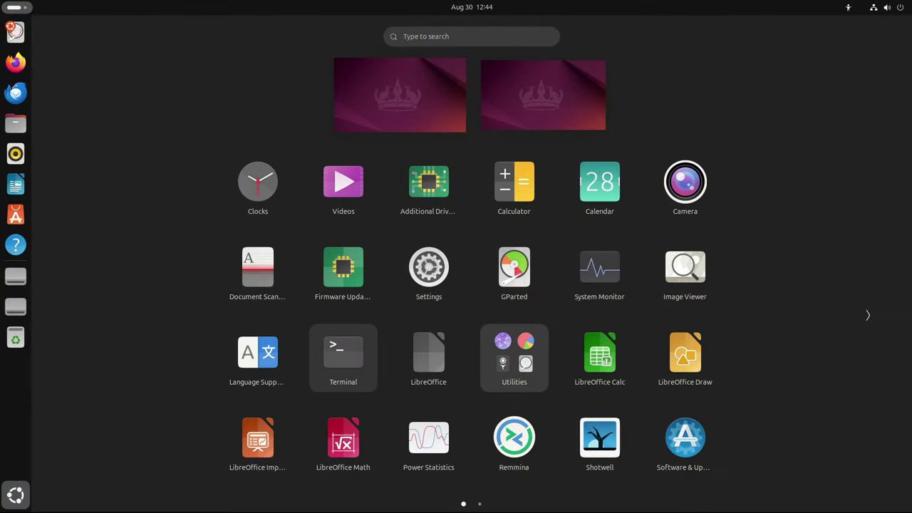
pyautogui.click(342, 358)
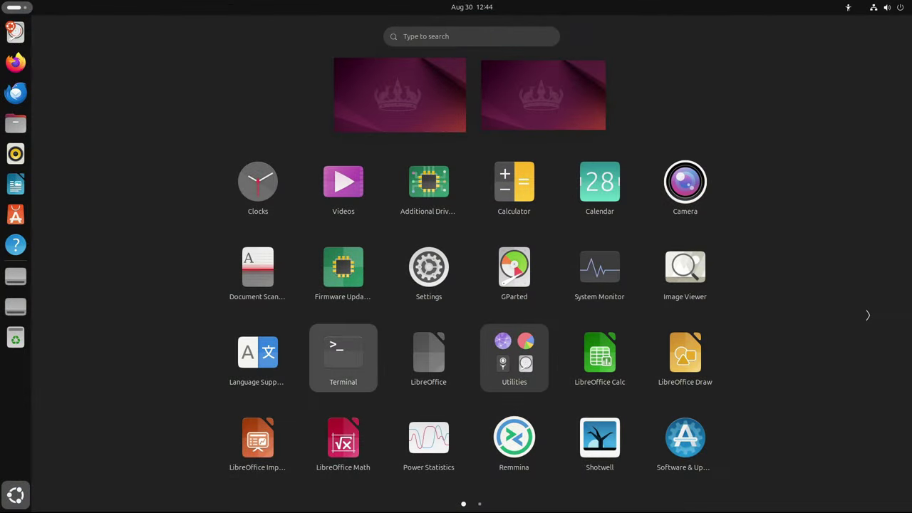
pyautogui.moveTo(278, 100); pyautogui.dragTo(358, 120)
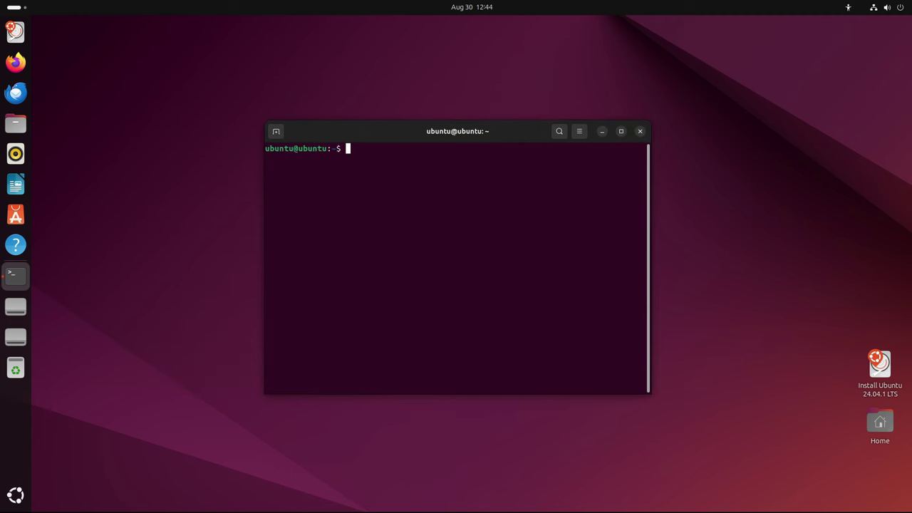
pyautogui.write('uname -a')
pyautogui.press('Return')
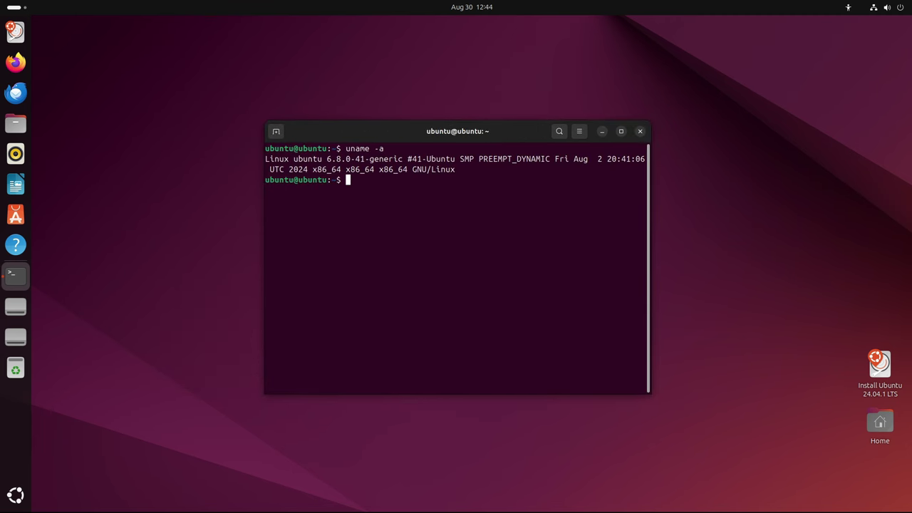
pyautogui.write('uname -r')
pyautogui.press('Return')
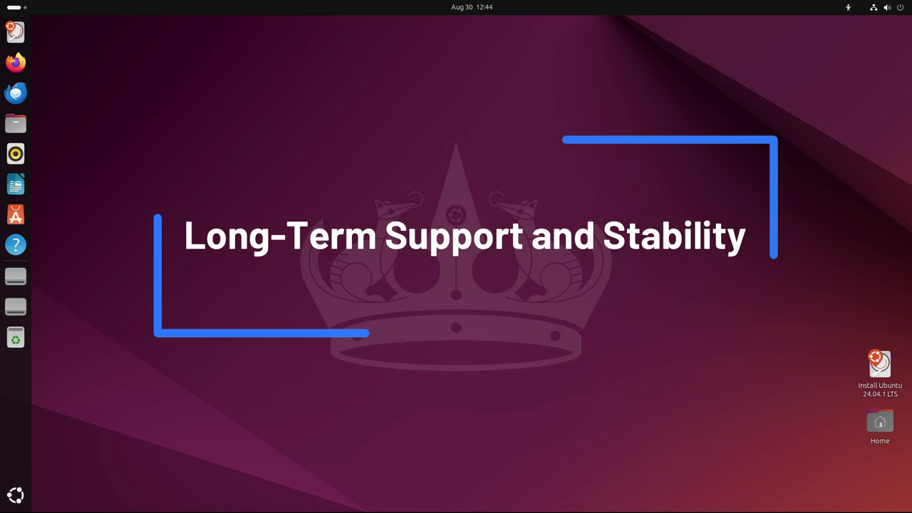
# - Open the Home folder in Files and try larger and smaller folder icons, ending one size larger than at the start
pyautogui.click(15, 124)
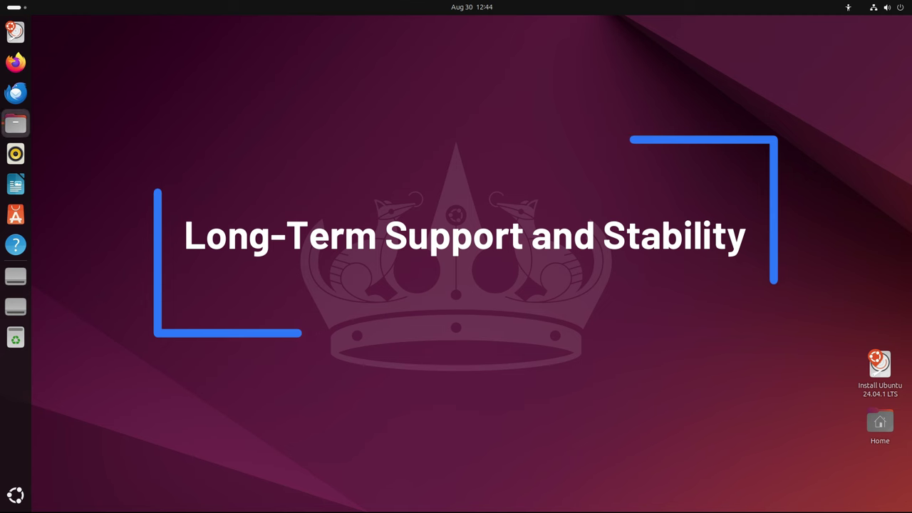
pyautogui.moveTo(92, 105); pyautogui.dragTo(184, 111)
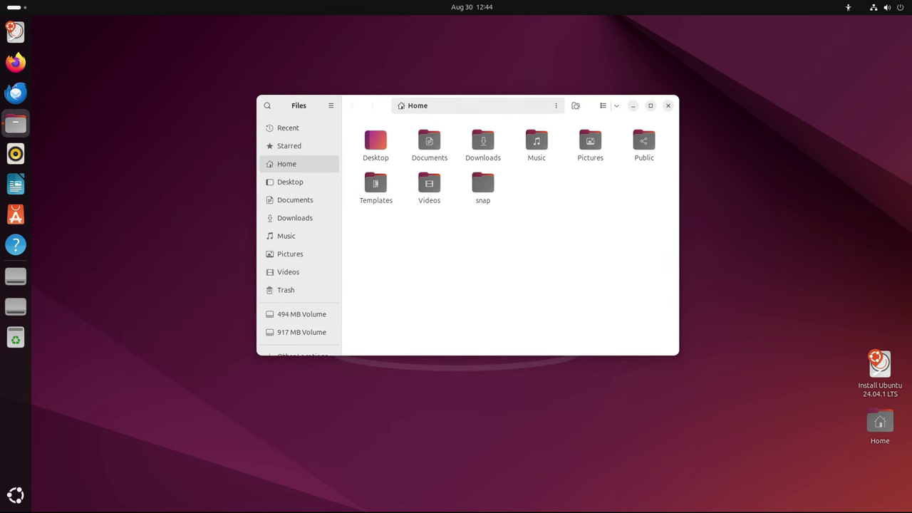
pyautogui.hotkey('ctrl', '+')
pyautogui.hotkey('ctrl', '+')
pyautogui.hotkey('ctrl', '+')
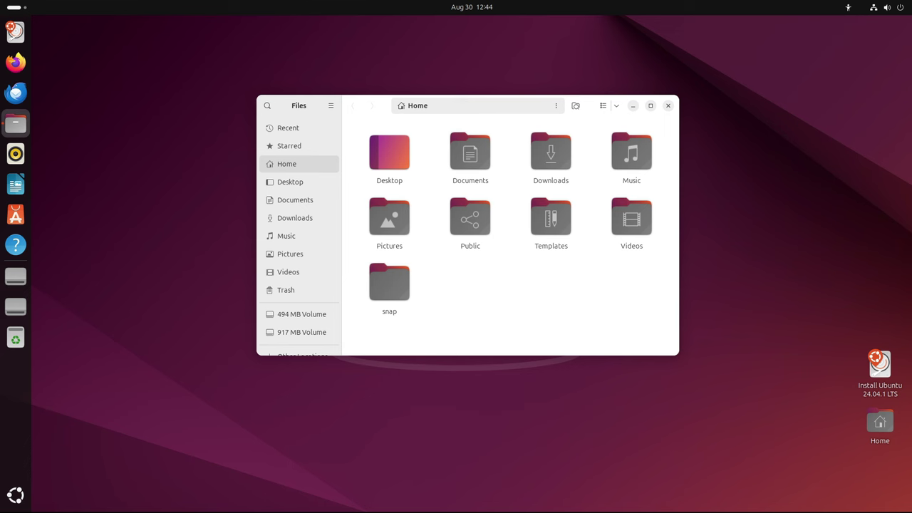
pyautogui.hotkey('ctrl', '-')
pyautogui.hotkey('ctrl', '-')
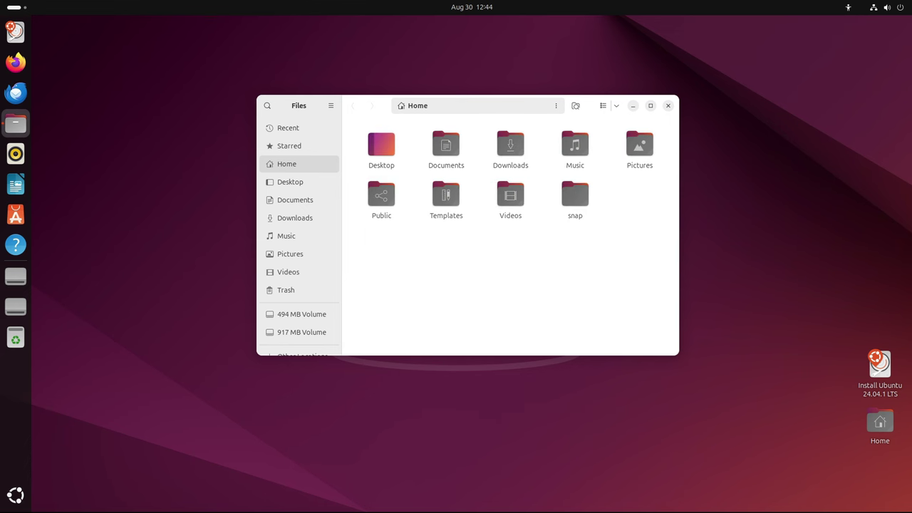
# - Compare the list and grid views of the Home folder, returning to grid view
pyautogui.click(603, 105)
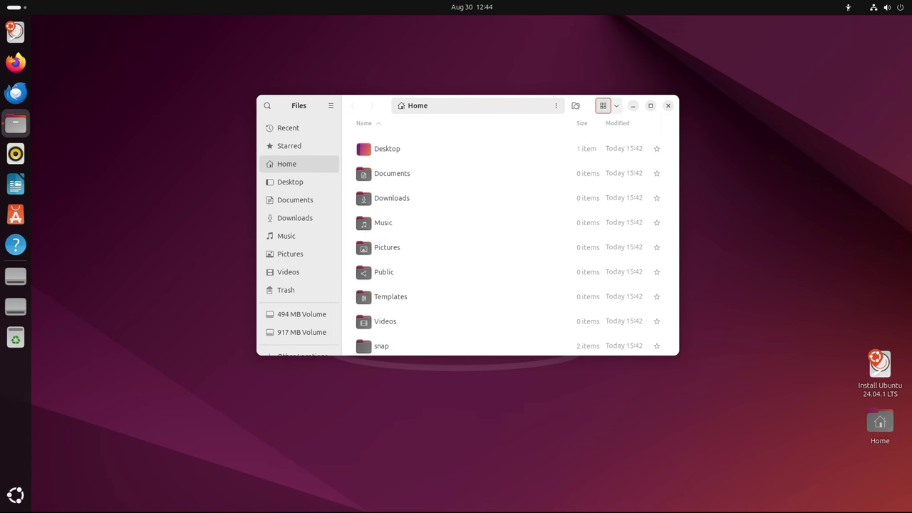
pyautogui.click(603, 106)
pyautogui.click(603, 106)
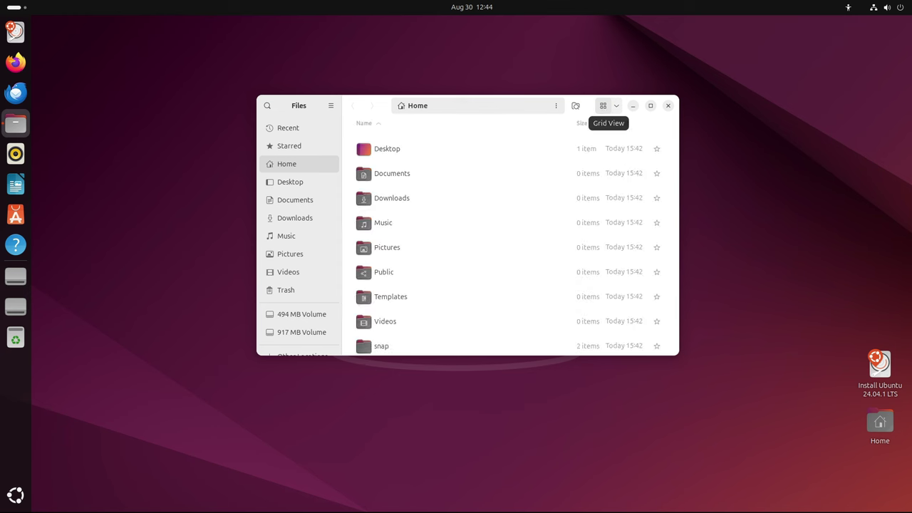
pyautogui.click(603, 106)
# - View the About Files information, then close it together with the Files window
pyautogui.click(331, 106)
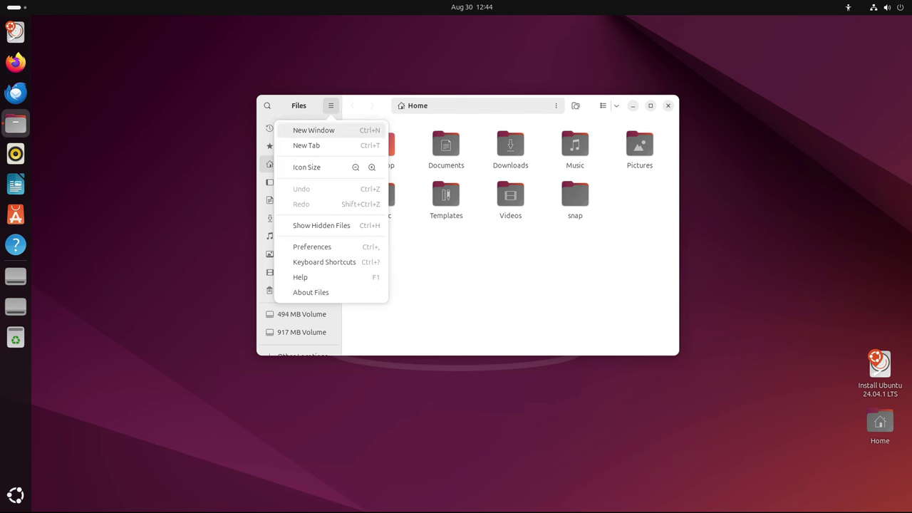
pyautogui.click(311, 293)
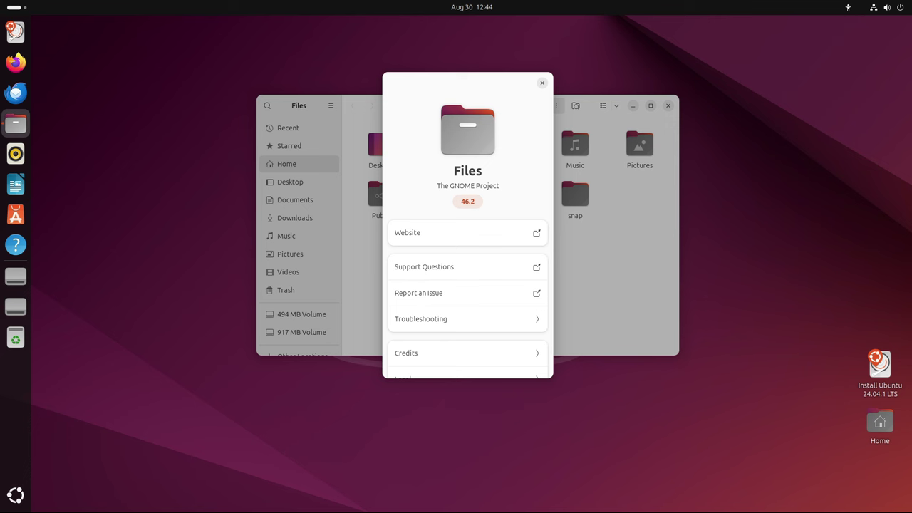
pyautogui.scroll(-1, 468, 235)
pyautogui.scroll(1, 467, 235)
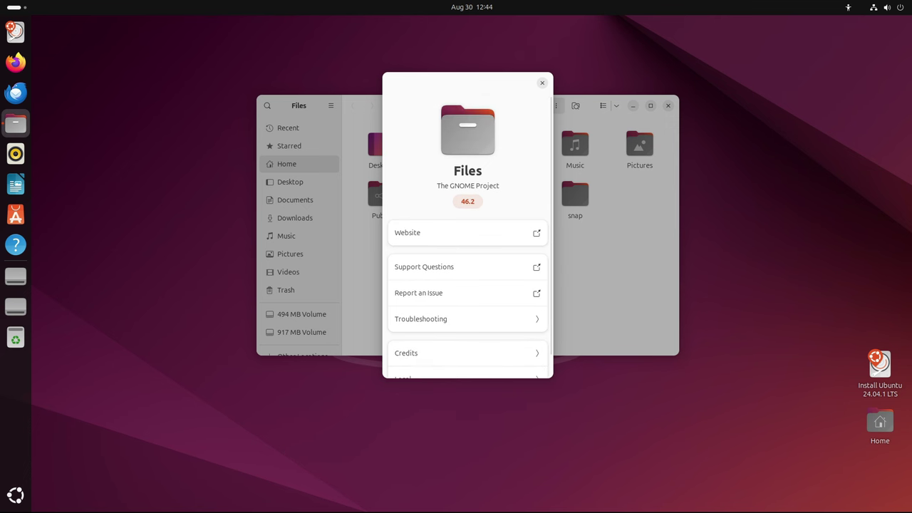
pyautogui.press('Escape')
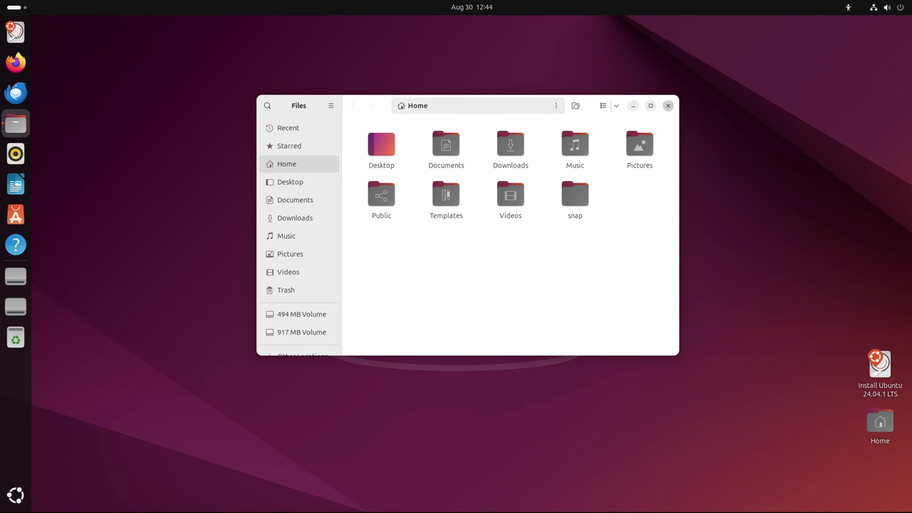
pyautogui.click(668, 105)
# - Open the system Settings and go to the Appearance page
pyautogui.press('super+s')
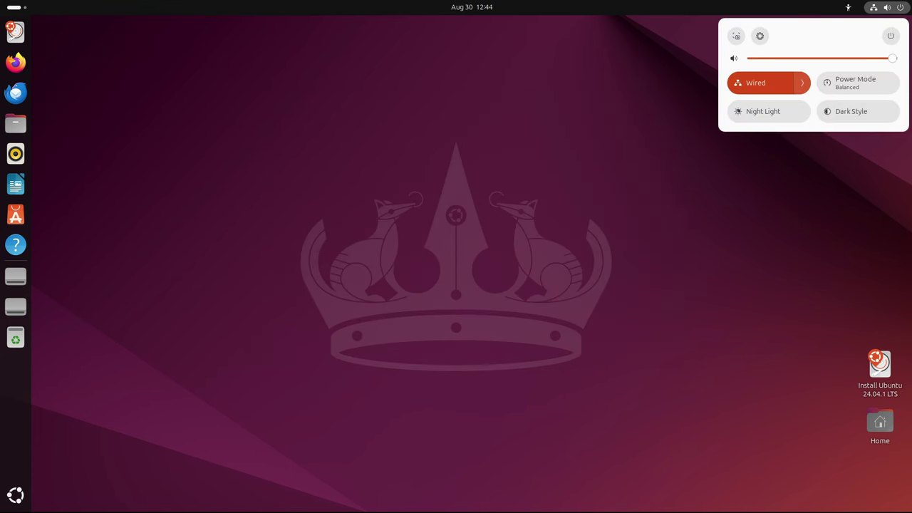
pyautogui.click(760, 36)
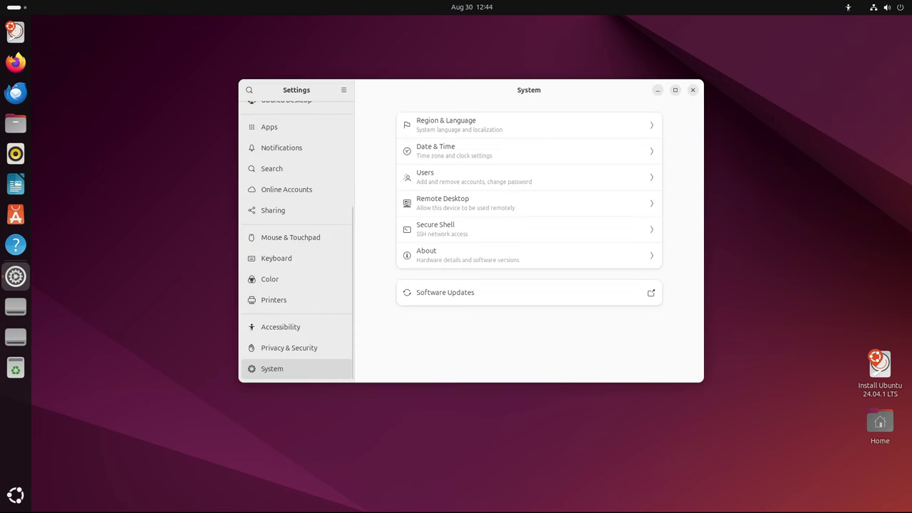
pyautogui.press('Up')
pyautogui.press('Up')
pyautogui.press('Up')
pyautogui.press('Up')
pyautogui.press('Up')
pyautogui.press('Up')
pyautogui.press('Up')
pyautogui.press('Up')
pyautogui.press('Up')
pyautogui.press('Up')
pyautogui.press('Up')
pyautogui.press('Up')
pyautogui.press('Up')
pyautogui.press('Up')
pyautogui.press('Up')
pyautogui.press('Up')
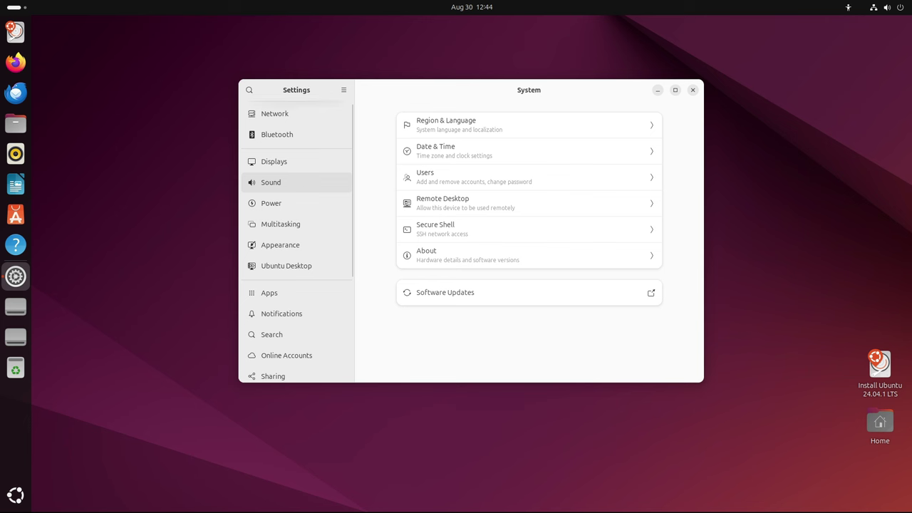
pyautogui.press('Down')
pyautogui.press('Down')
pyautogui.press('Down')
pyautogui.press('Return')
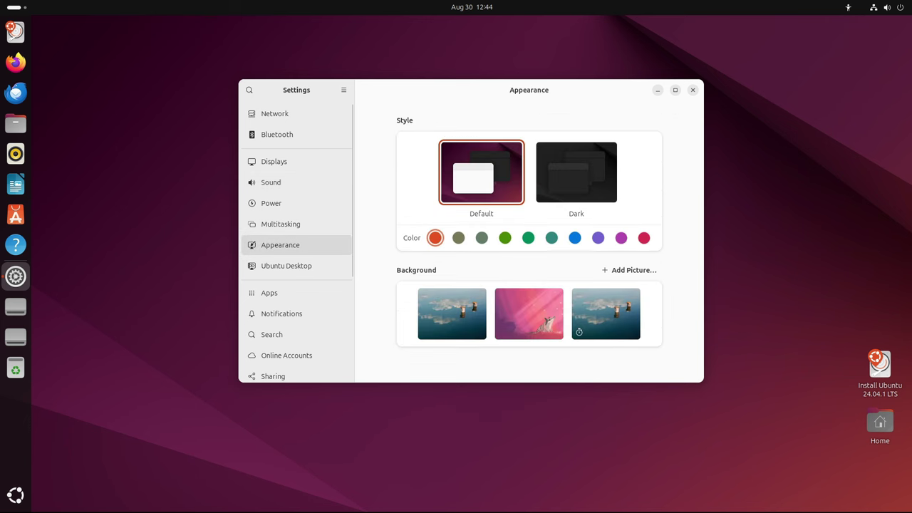
# - Switch the desktop style to Dark and look through the available background pictures in an enlarged Settings window
pyautogui.click(576, 172)
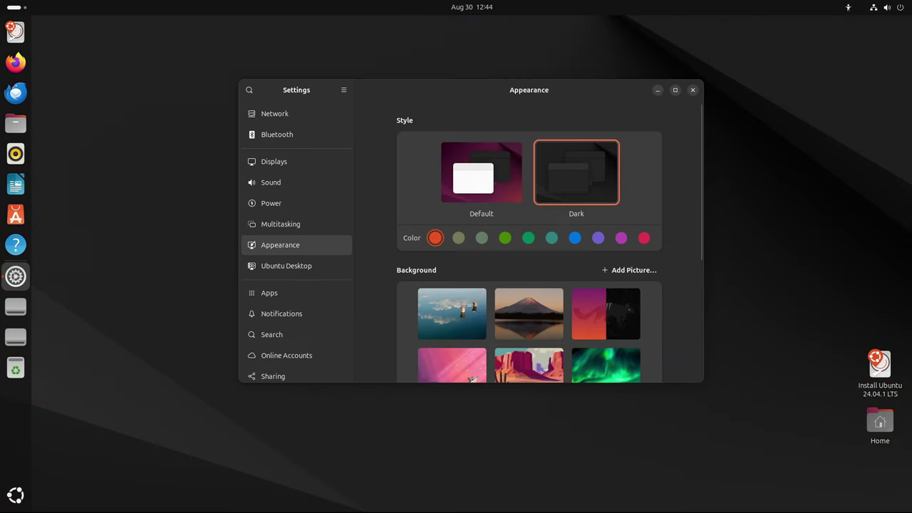
pyautogui.scroll(-6, 529, 241)
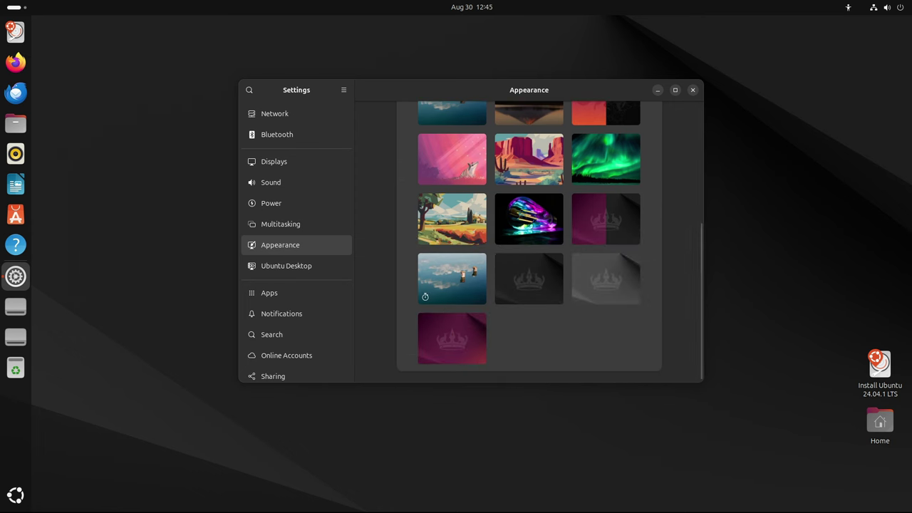
pyautogui.moveTo(704, 382); pyautogui.dragTo(794, 460)
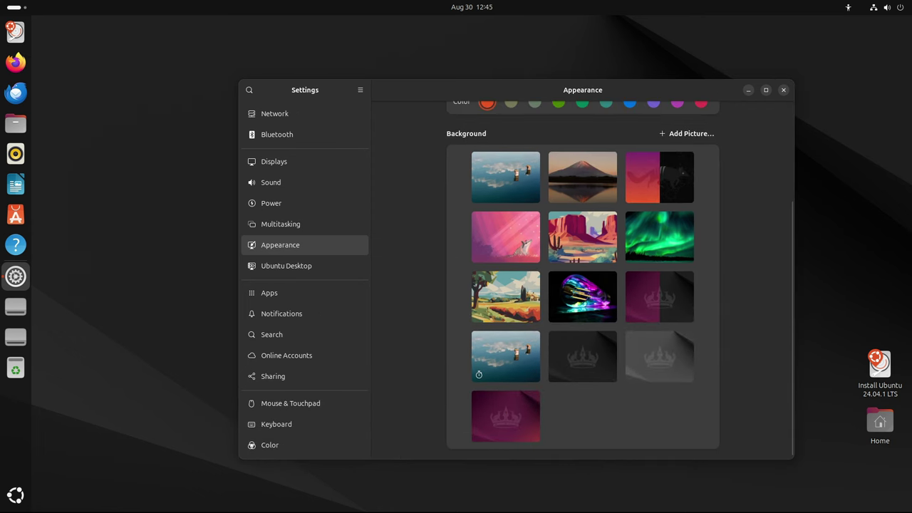
pyautogui.scroll(4, 583, 278)
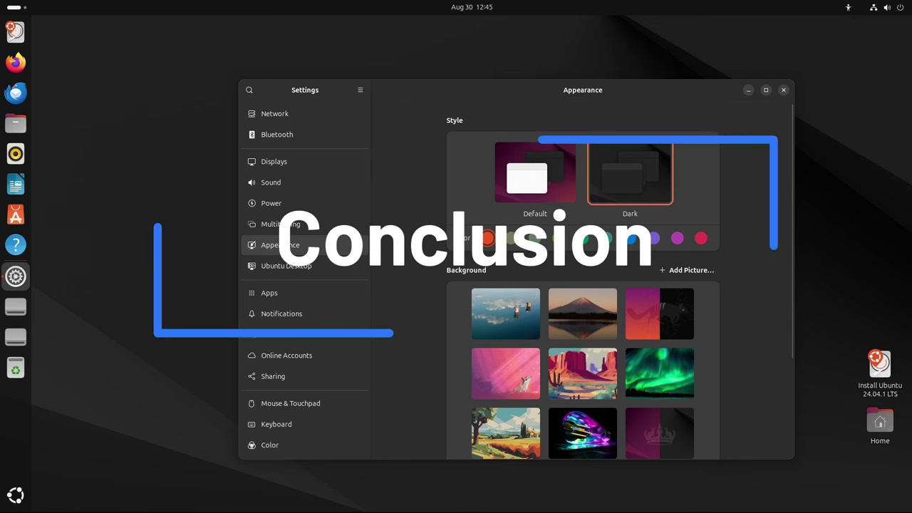
# - Open the Home folder in Files alongside Settings and change the accent colour to the muted grey-green
pyautogui.click(15, 123)
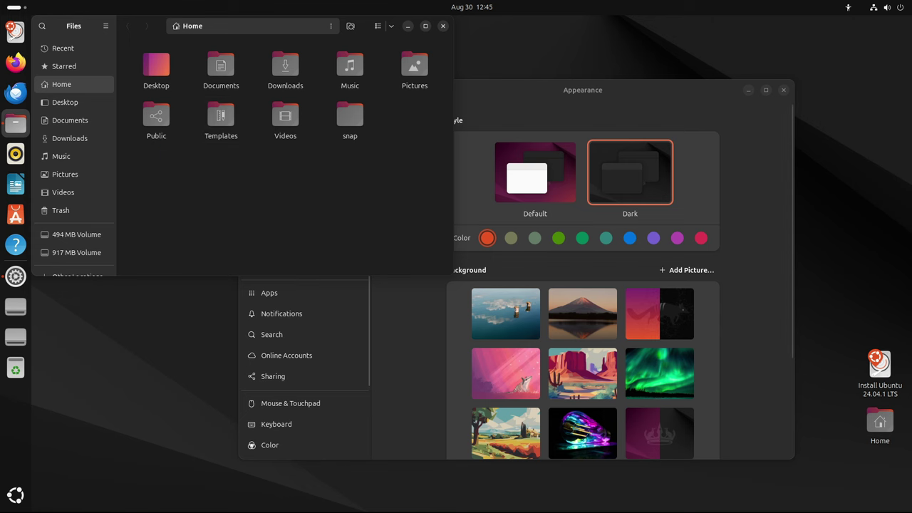
pyautogui.click(511, 238)
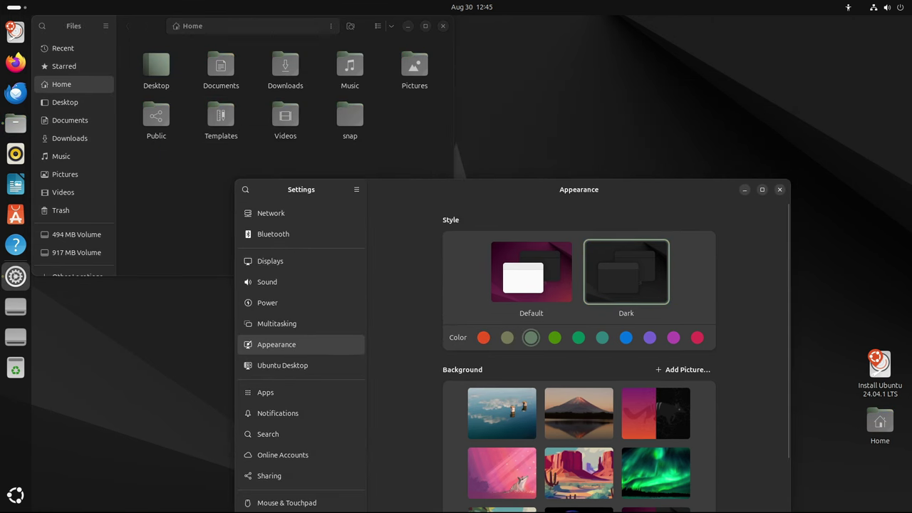
# - Try the accent colours one after another from bright green through teal, blue and purple to crimson
pyautogui.click(555, 337)
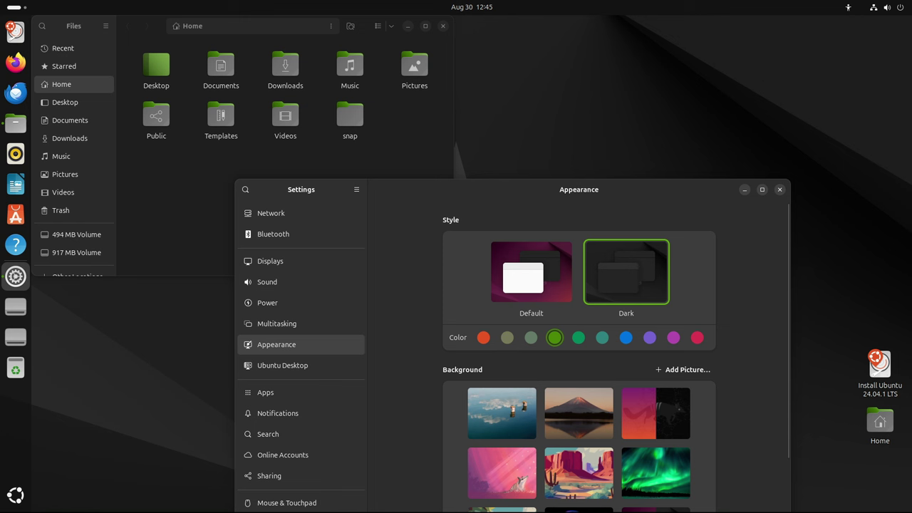
pyautogui.click(578, 338)
pyautogui.click(603, 337)
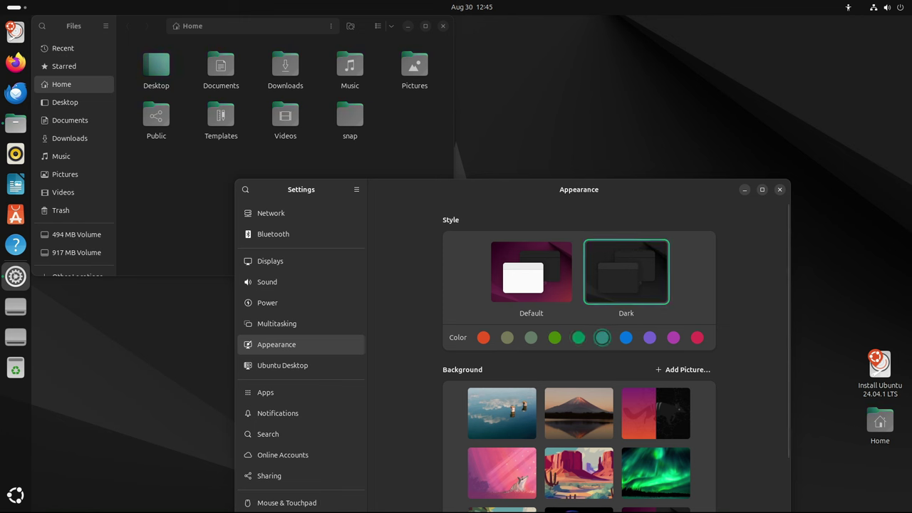
pyautogui.click(626, 337)
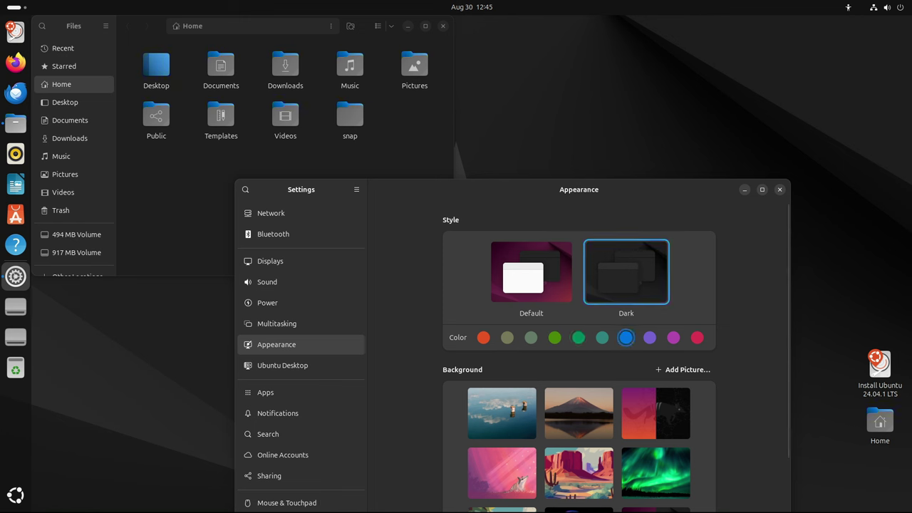
pyautogui.click(649, 337)
pyautogui.click(674, 337)
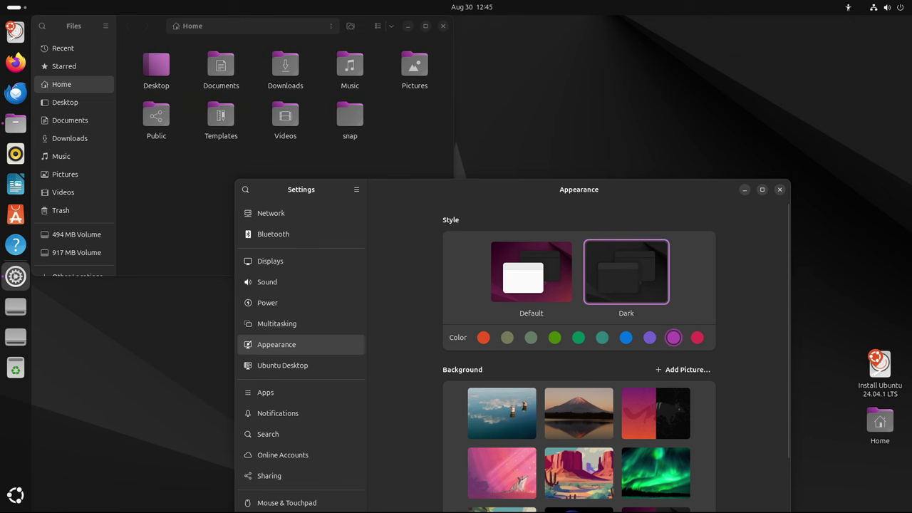
pyautogui.click(697, 337)
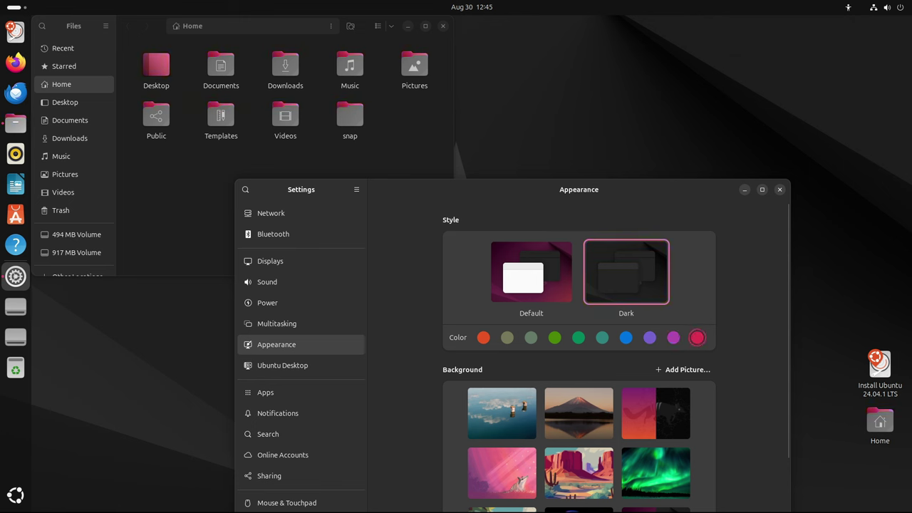
# - Try the accent colours in reverse from blue through the greens to olive, and settle on orange
pyautogui.click(626, 337)
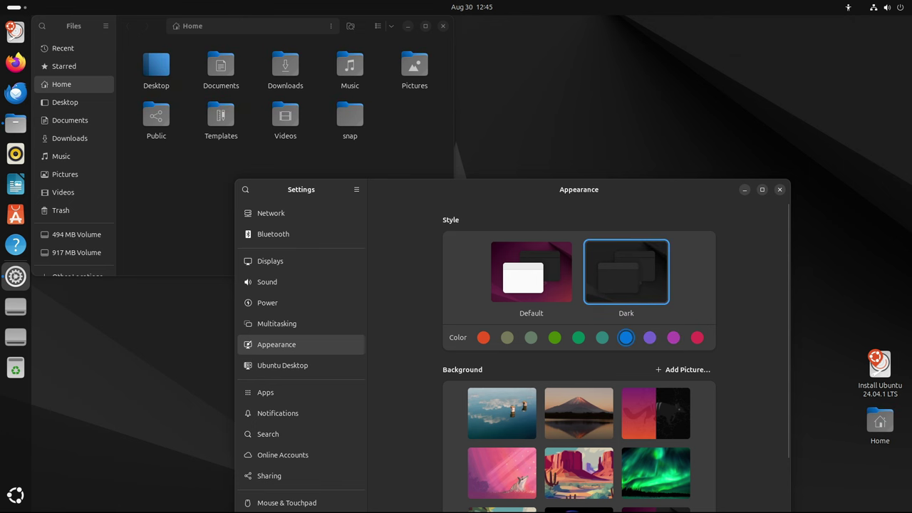
pyautogui.click(602, 338)
pyautogui.click(579, 337)
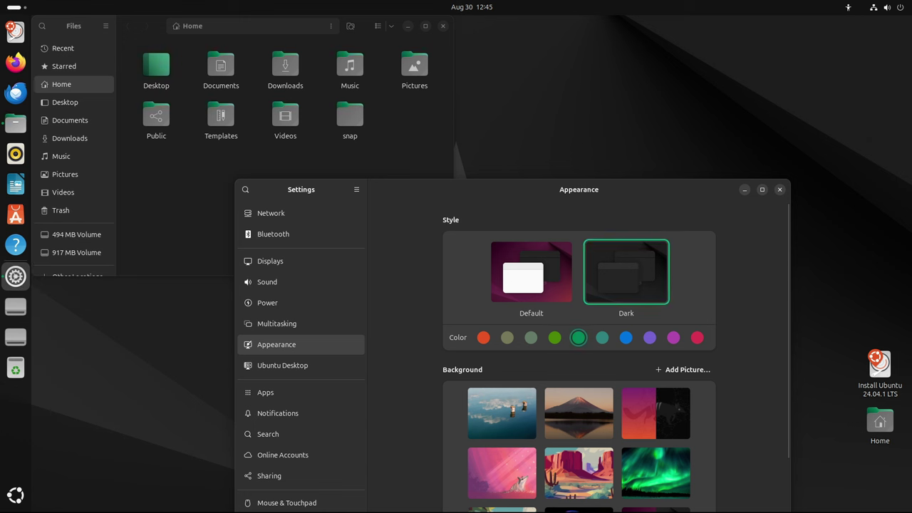
pyautogui.click(555, 337)
pyautogui.click(531, 337)
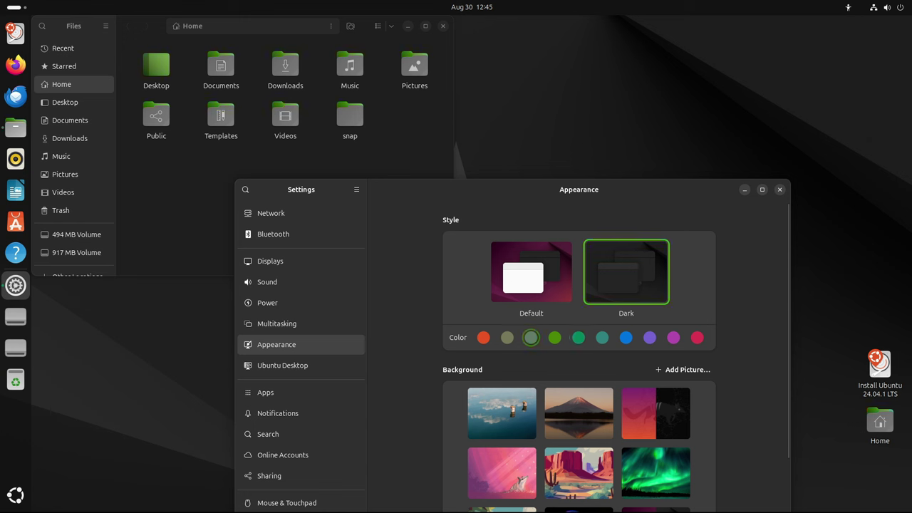
pyautogui.click(507, 337)
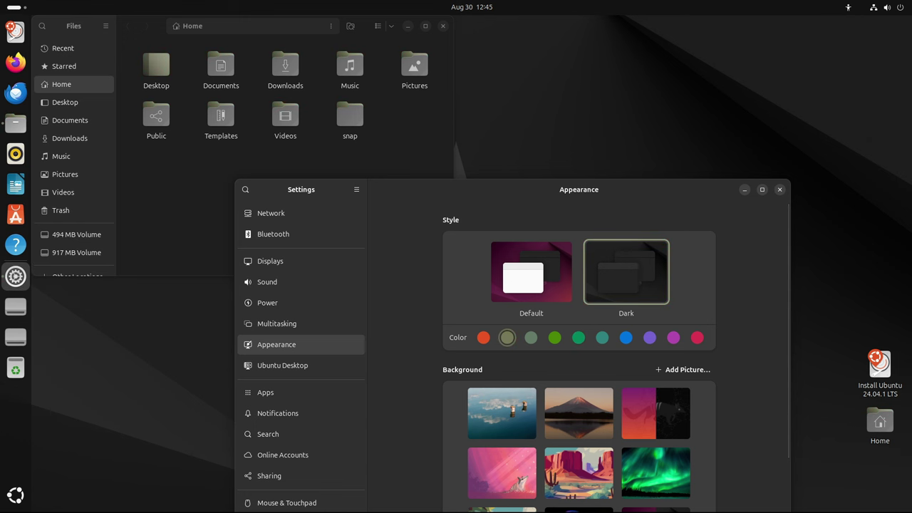
pyautogui.click(483, 337)
# - Look over the available background pictures, then close the Settings and Files windows
pyautogui.scroll(-2, 579, 357)
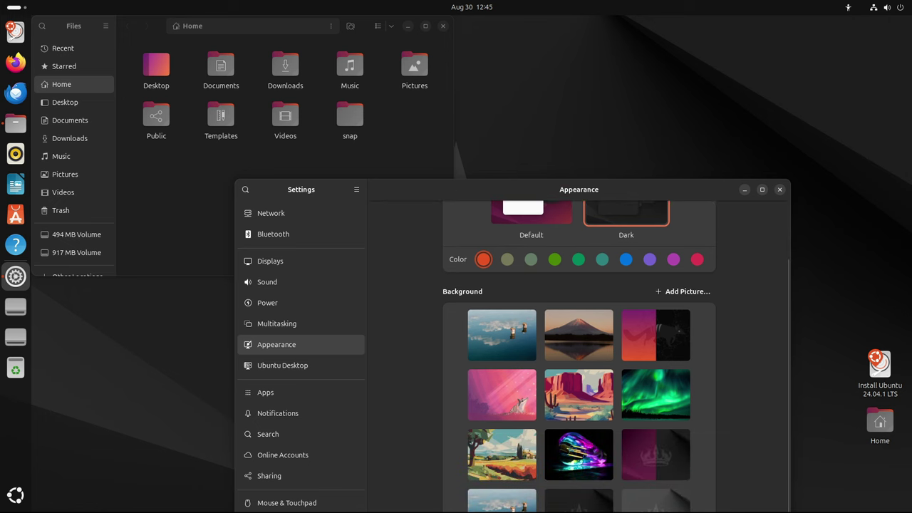
pyautogui.scroll(-1, 578, 356)
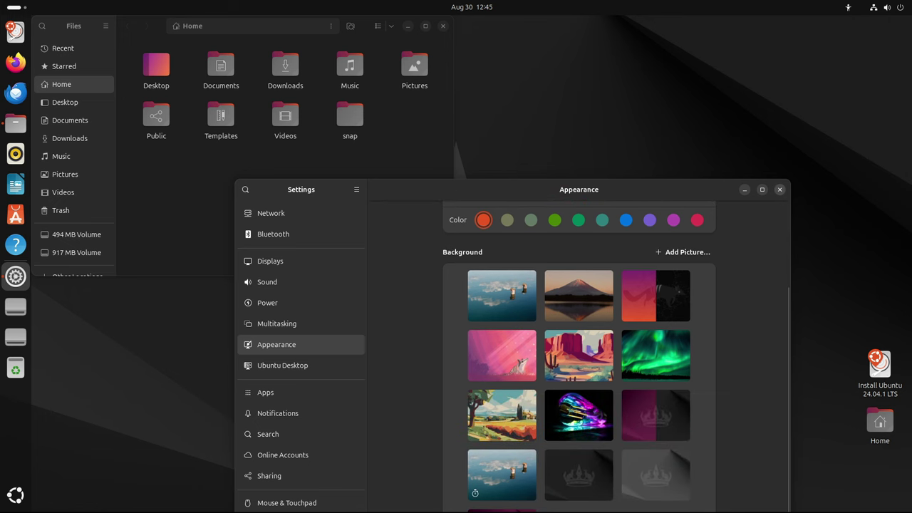
pyautogui.click(780, 190)
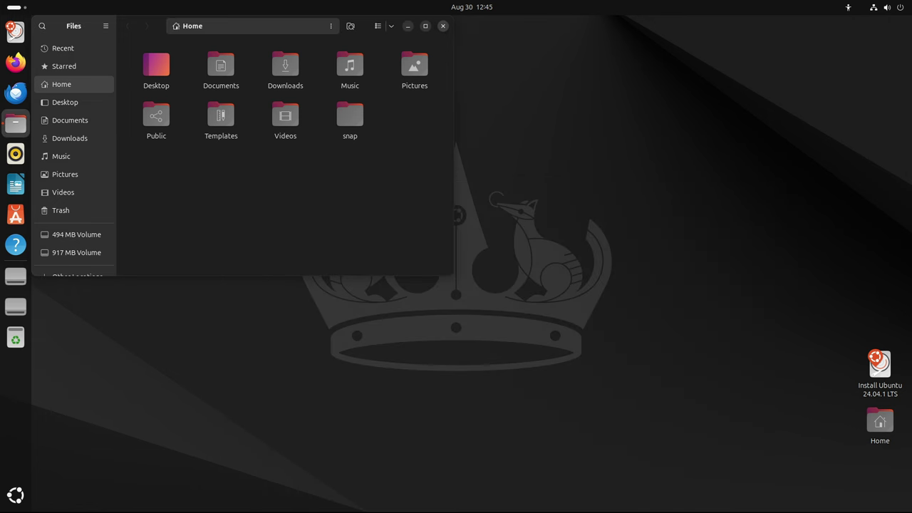
pyautogui.hotkey('ctrl', 'w')
# - Open System Monitor from the installed applications and view the CPU, memory, network and disk resource graphs
pyautogui.click(16, 495)
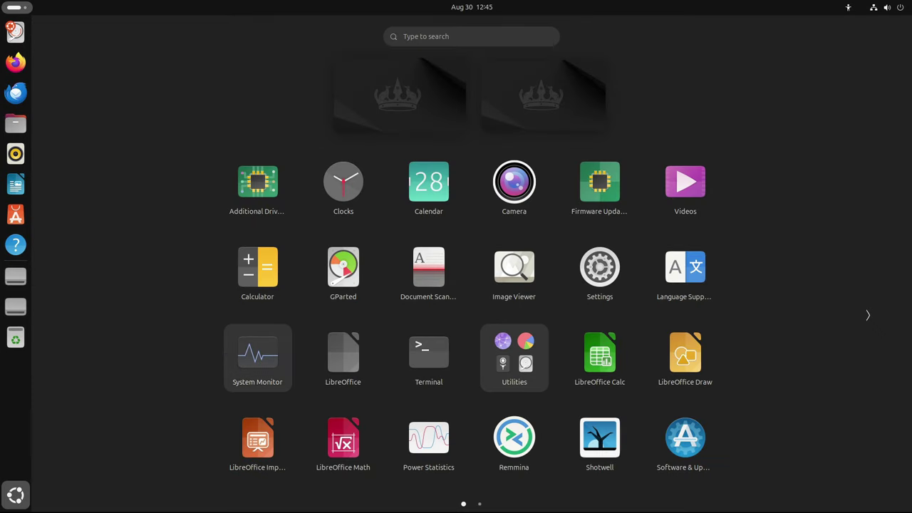
pyautogui.click(257, 356)
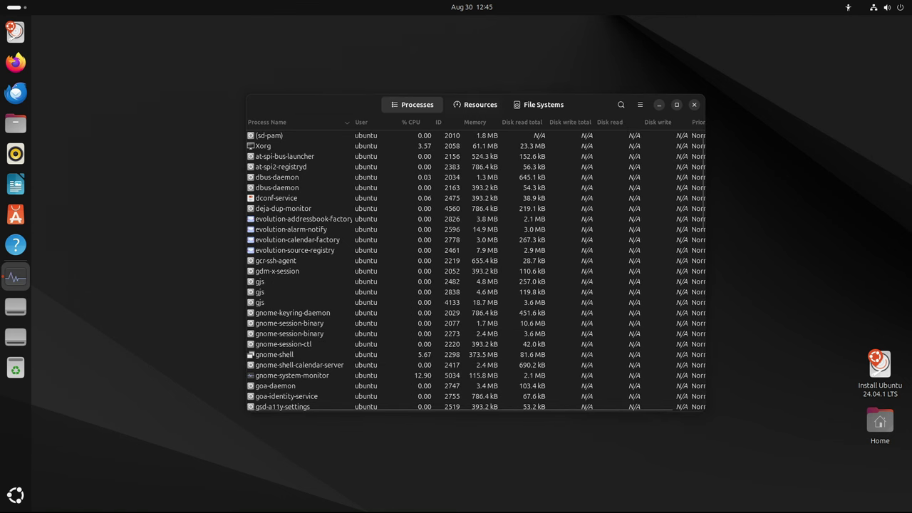
pyautogui.hotkey('alt', '2')
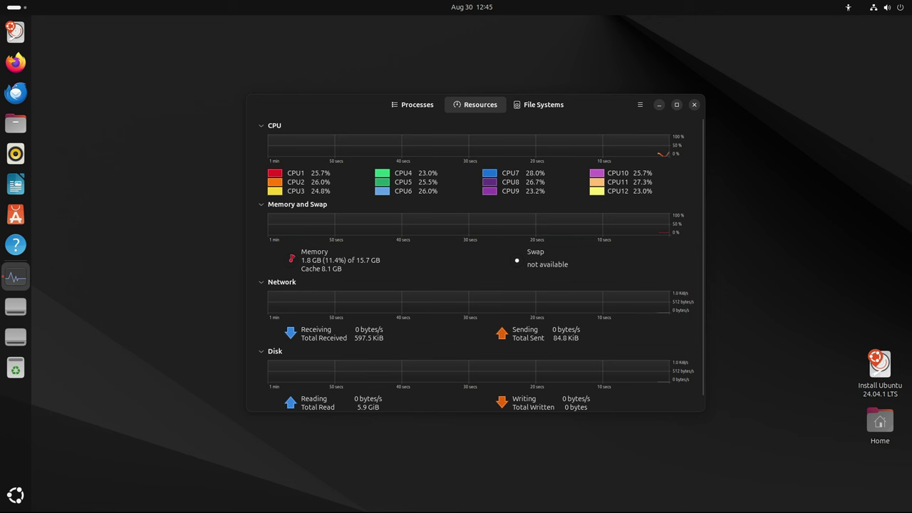